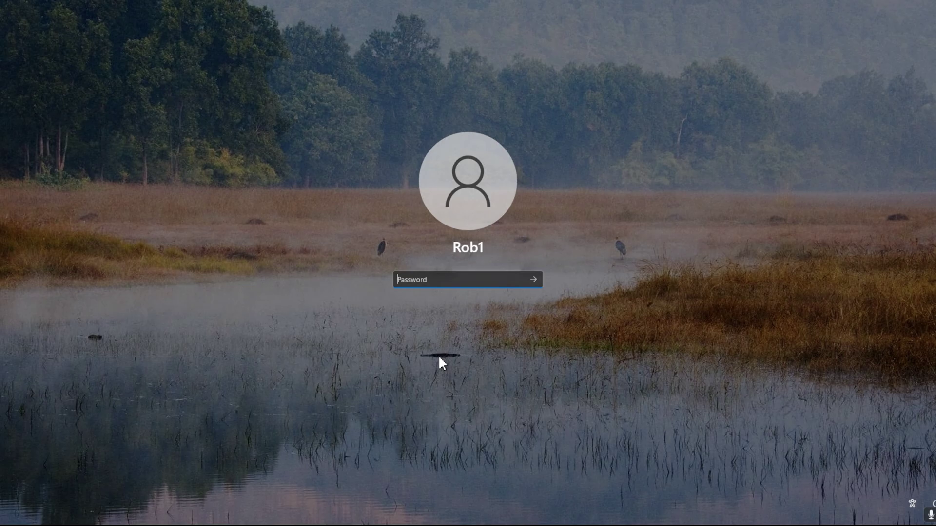
Enter the account password to sign in past the lock screen
text(****)
key(Return)
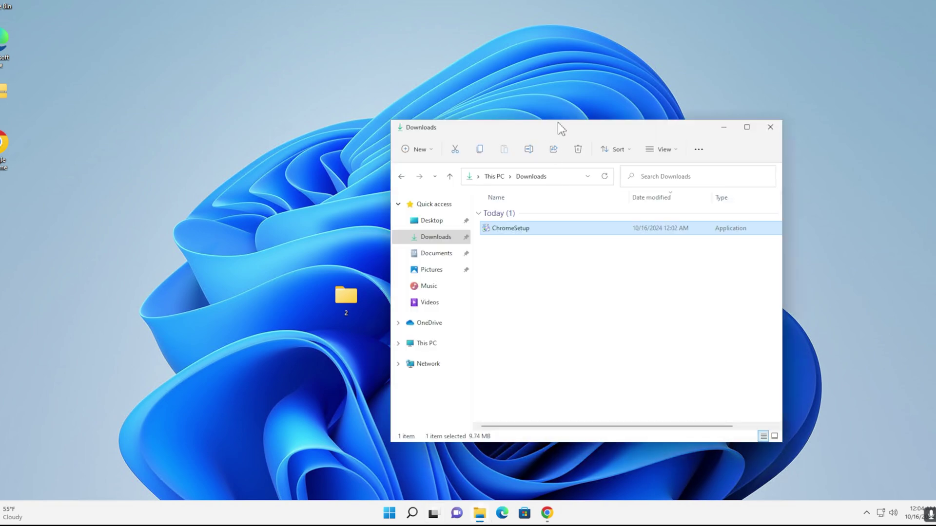
Navigate File Explorer to C:\Windows\SoftwareDistribution via This PC and Local Disk (C:)
double_click(556, 121)
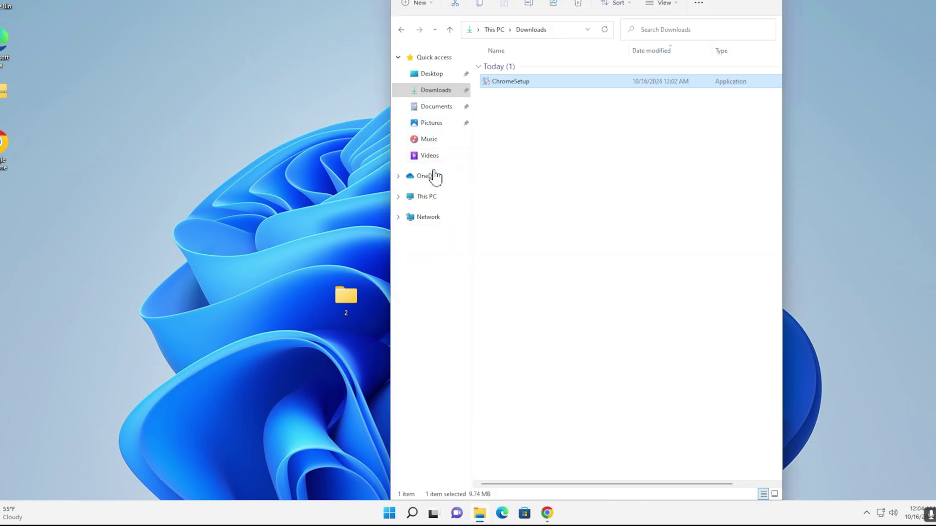
click(433, 197)
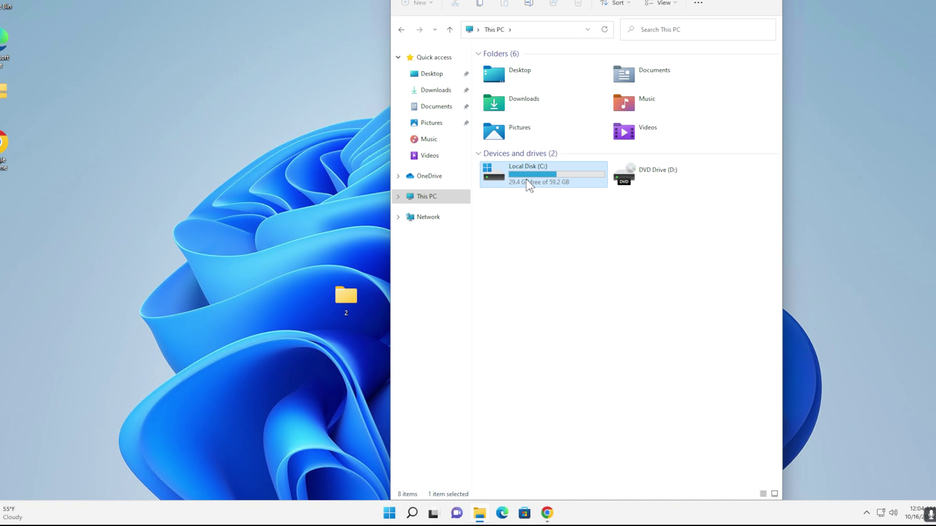
double_click(525, 179)
drag(391, 258, 201, 231)
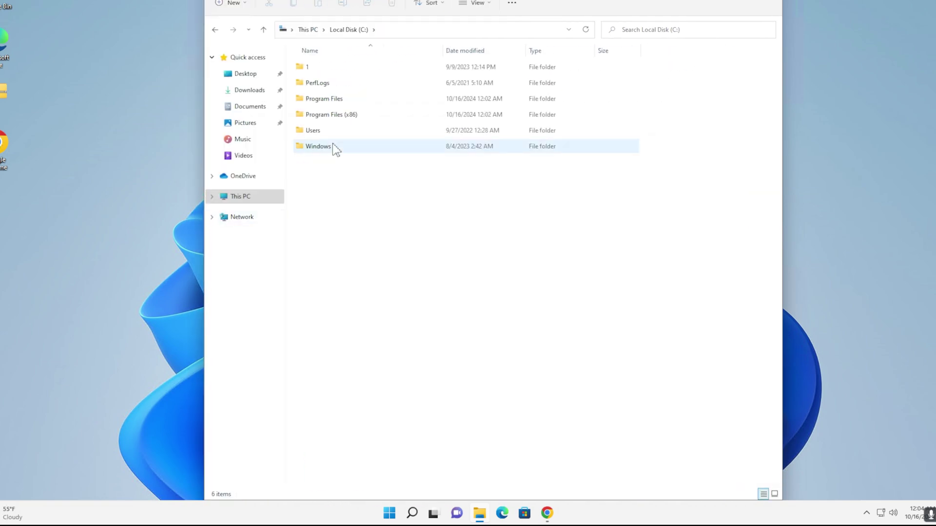
double_click(333, 146)
scroll(378, 203, down, 2)
scroll(378, 205, down, 2)
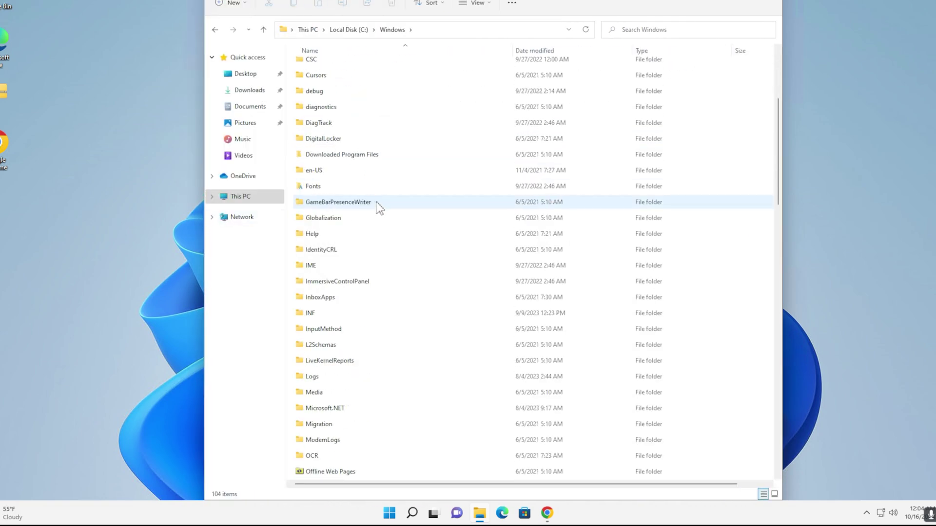
scroll(378, 206, down, 2)
scroll(380, 207, down, 10)
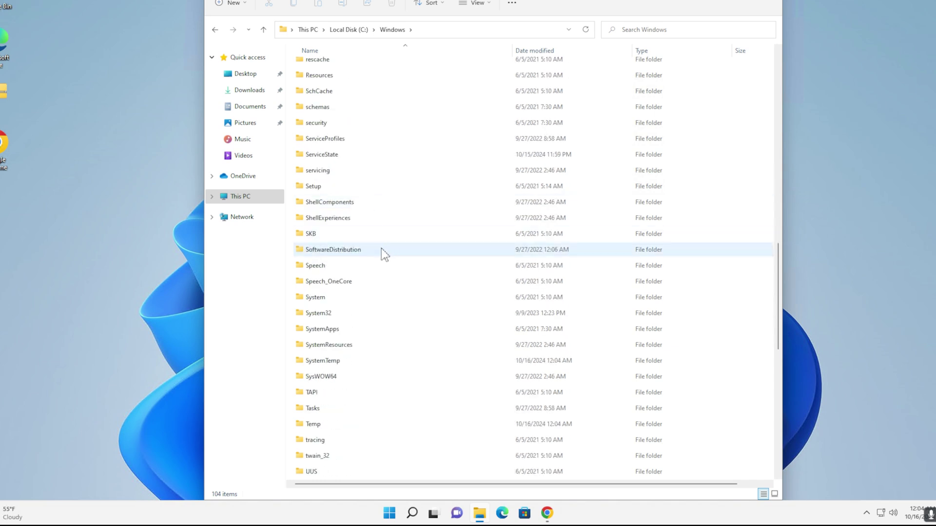
double_click(381, 248)
Delete all five SoftwareDistribution items, skipping every protected item, and go back to C:\Windows
key(ctrl+a)
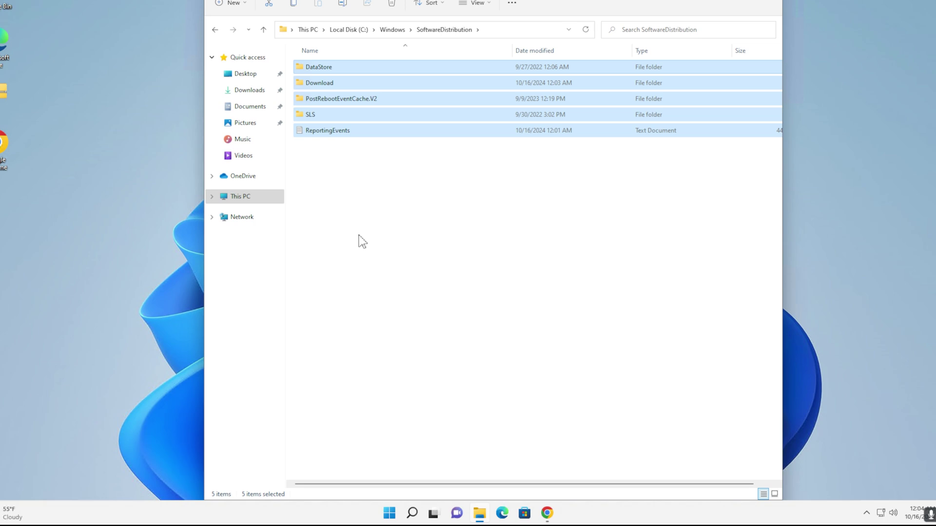
key(Delete)
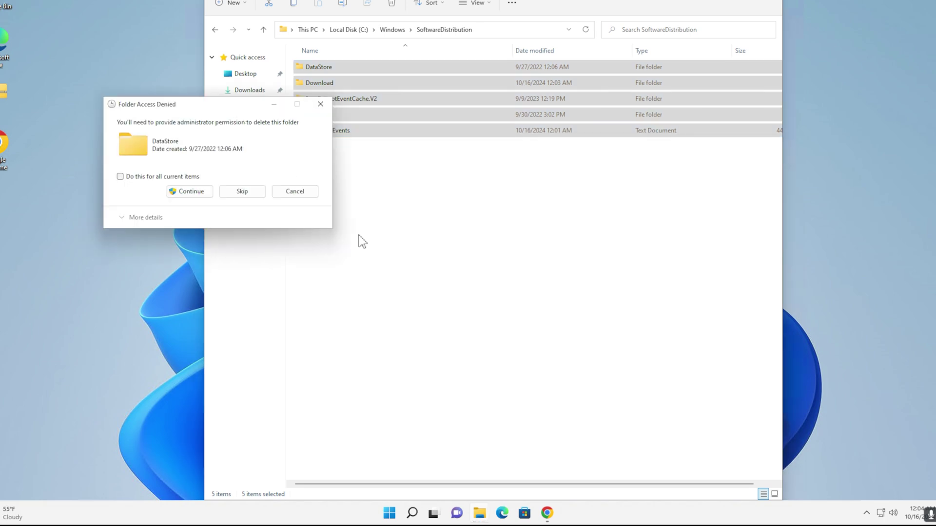
click(251, 193)
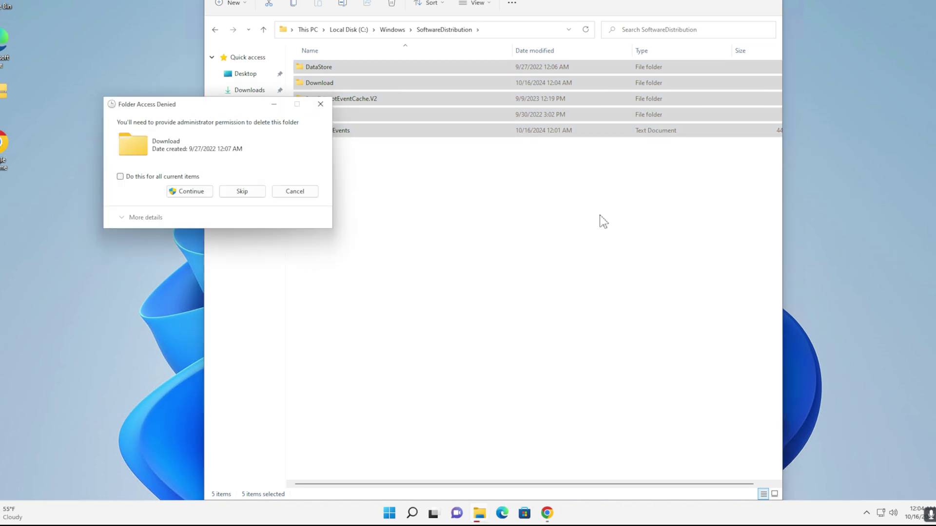
click(244, 197)
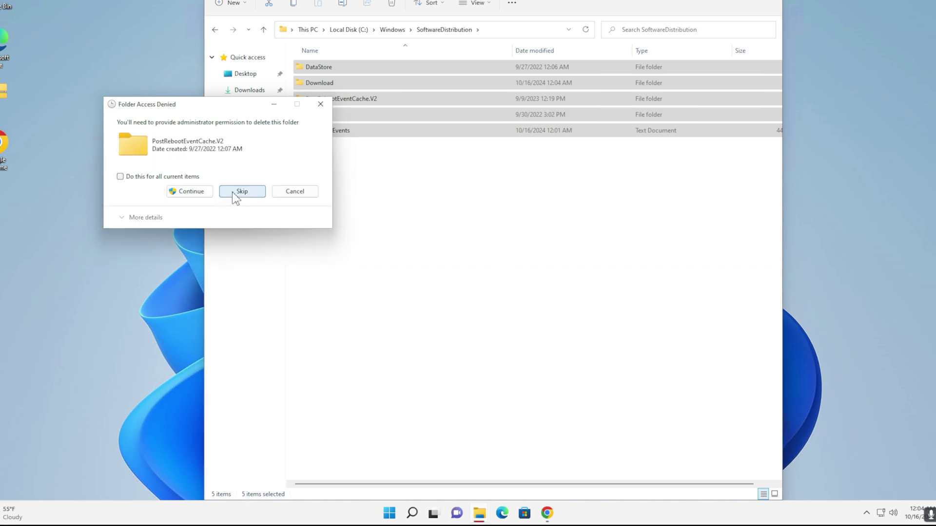
click(195, 182)
click(259, 196)
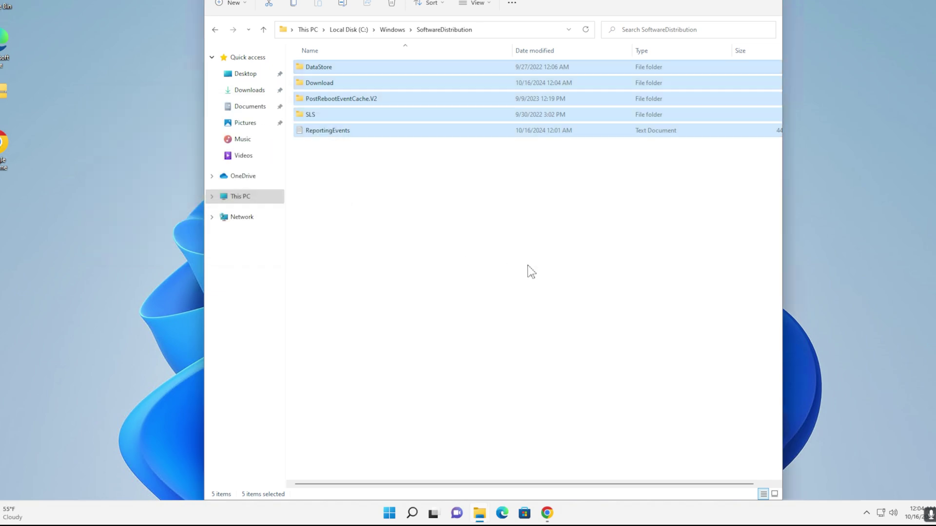
click(525, 266)
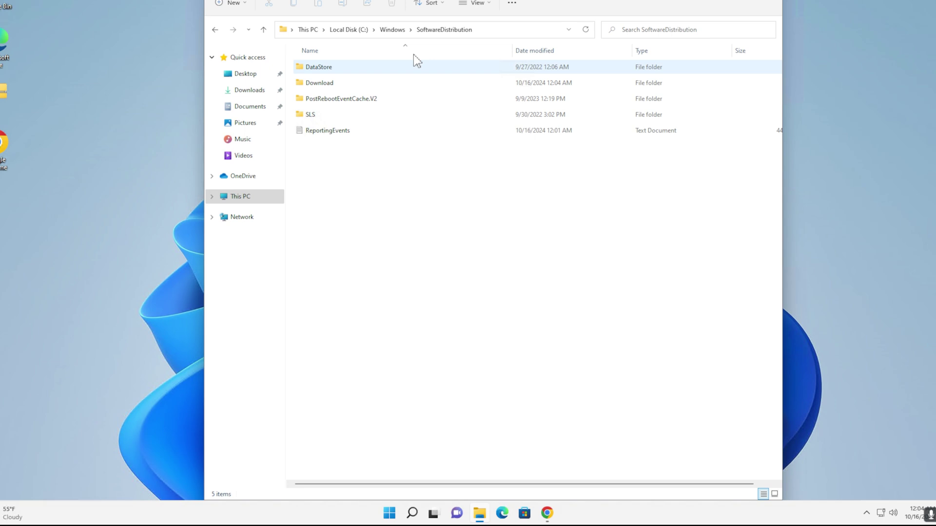
click(393, 30)
Open C:\Windows\Temp with permanent access and delete all 52 items, skipping in-use files
scroll(404, 250, down, 5)
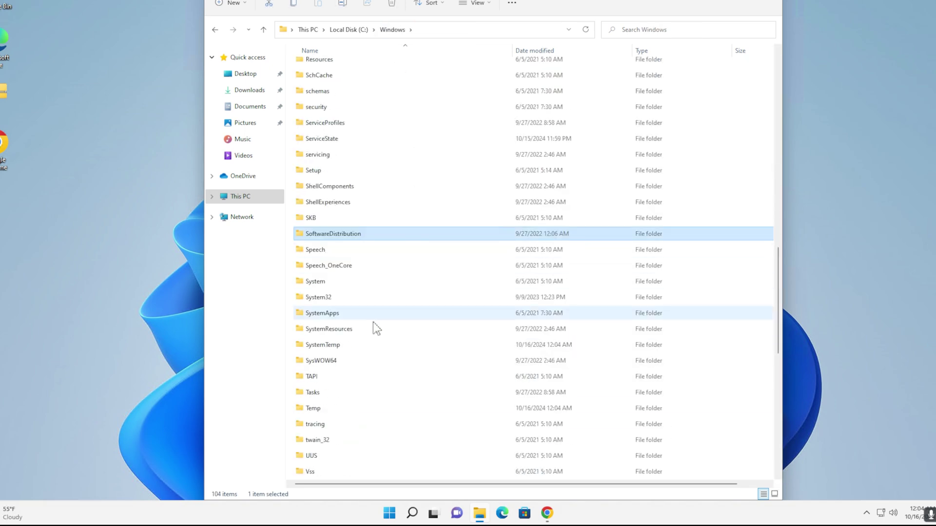
double_click(369, 409)
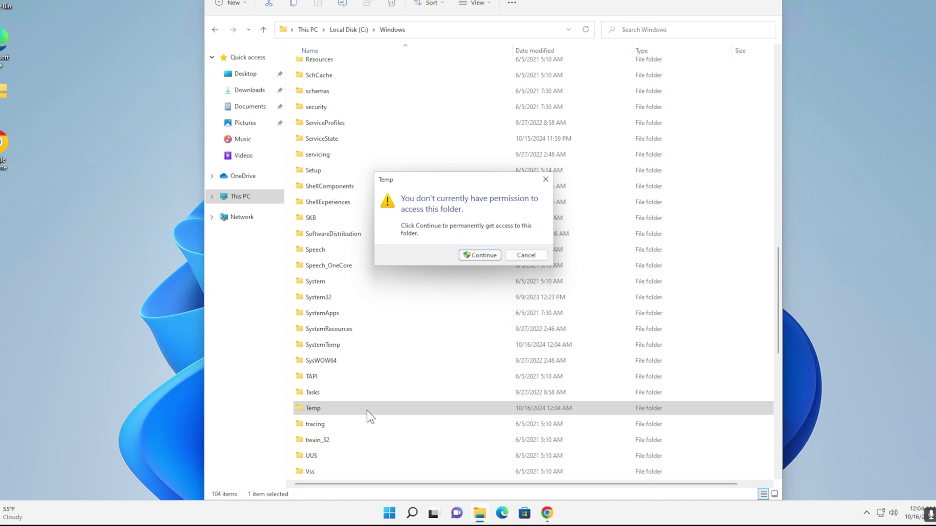
click(480, 255)
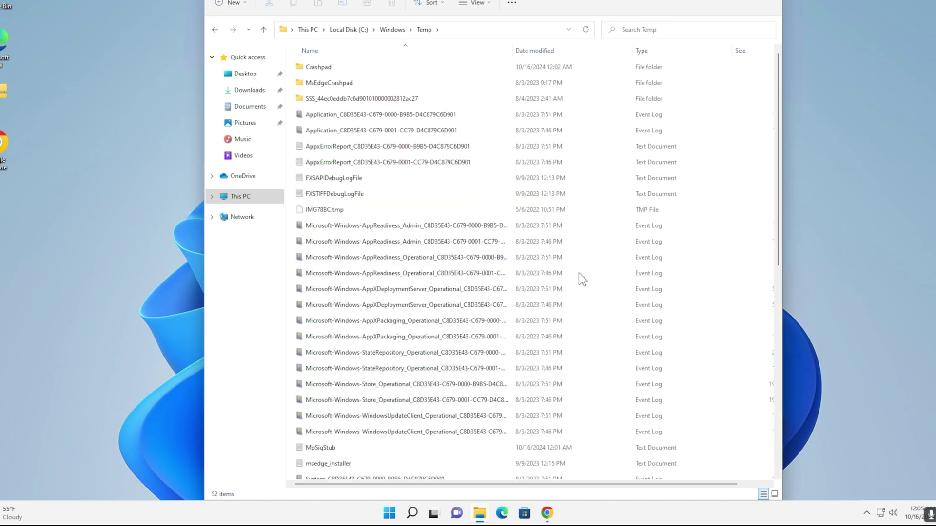
click(516, 276)
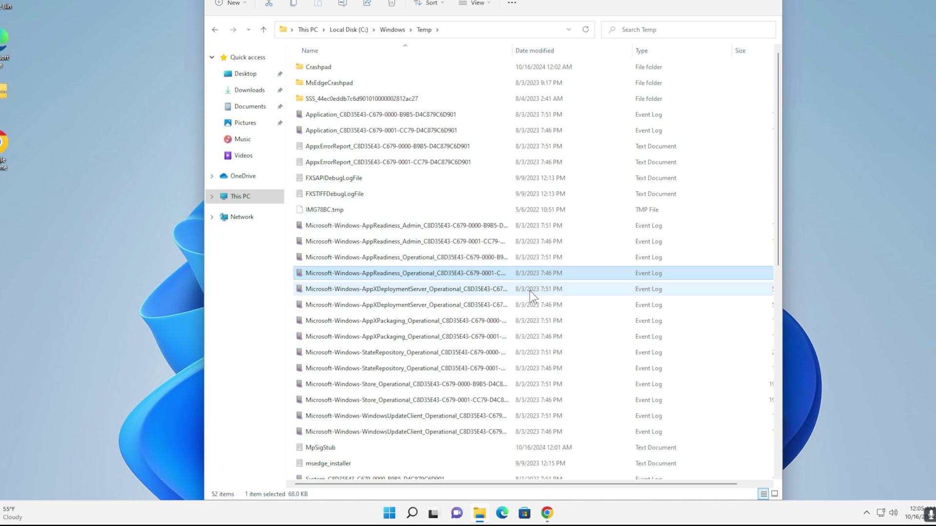
key(ctrl+a)
key(Delete)
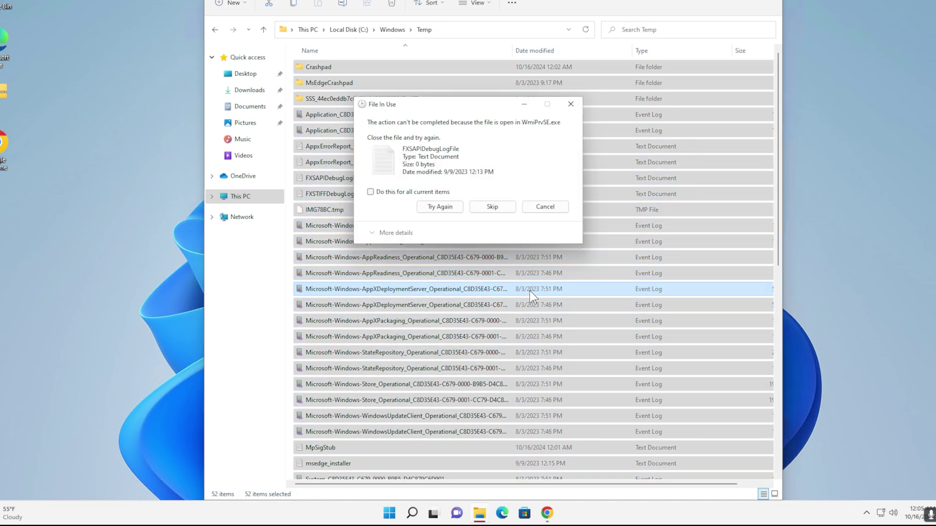
click(443, 194)
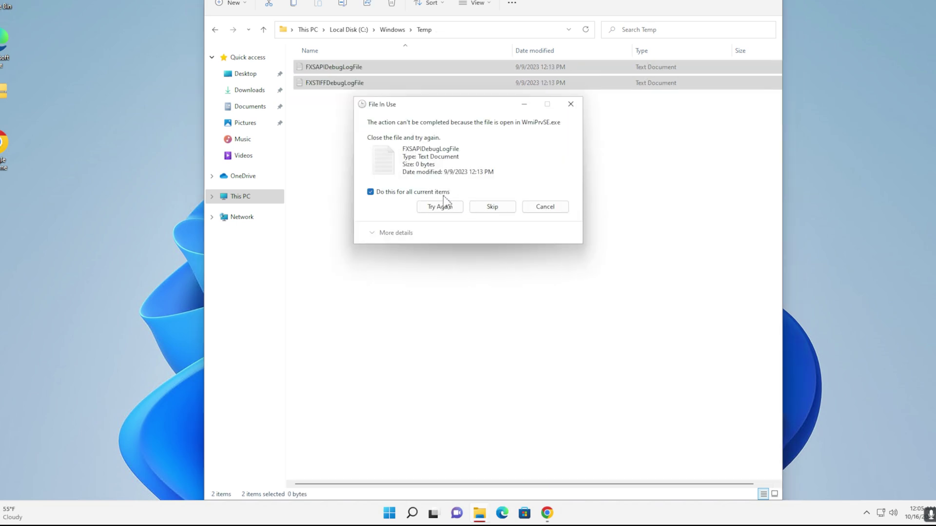
click(489, 206)
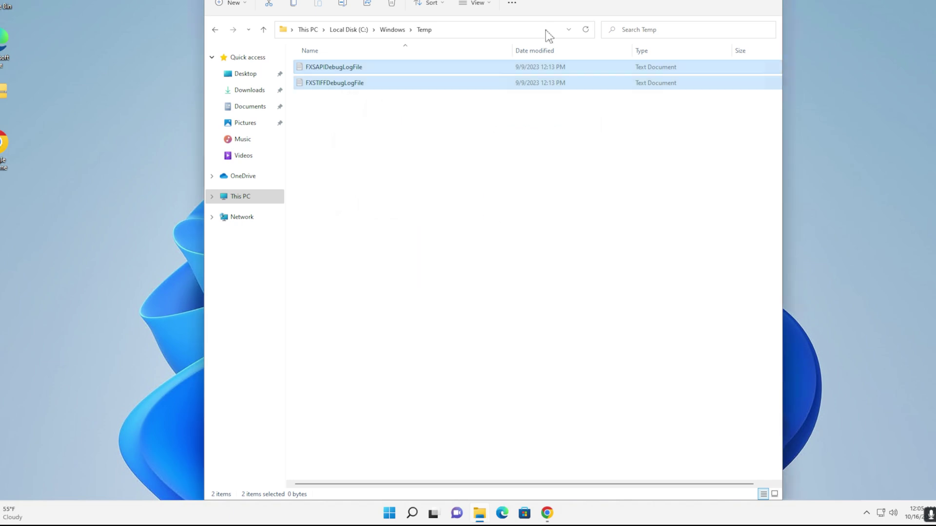
click(393, 29)
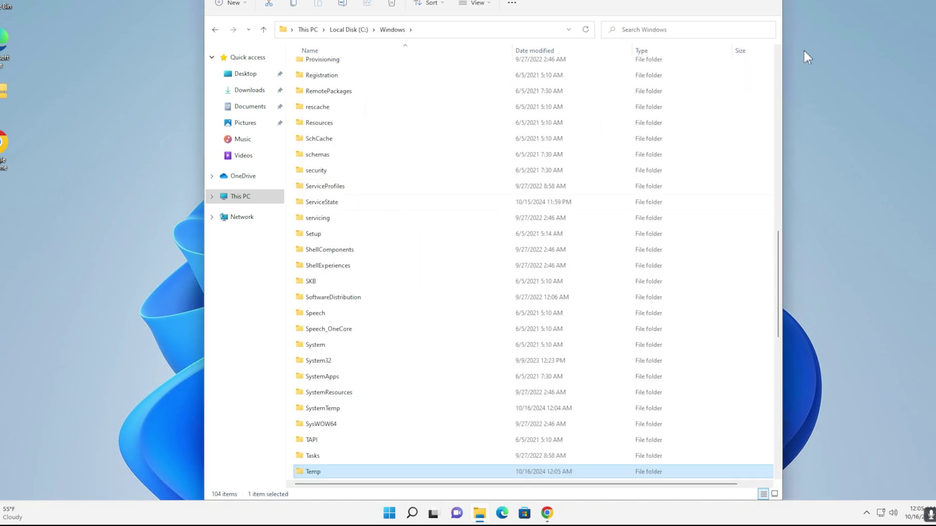
Launch Command Prompt as administrator from a Start search for cmd
key(super+d)
click(390, 513)
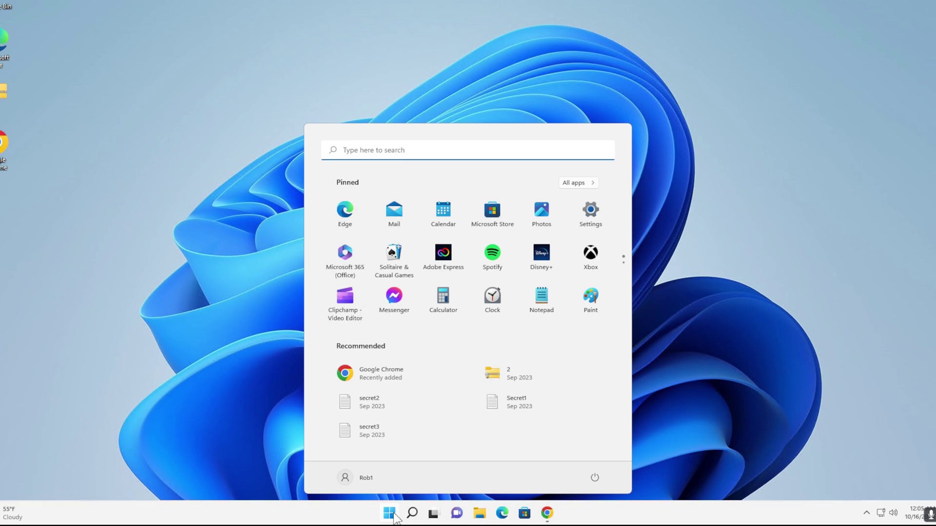
text(cmd)
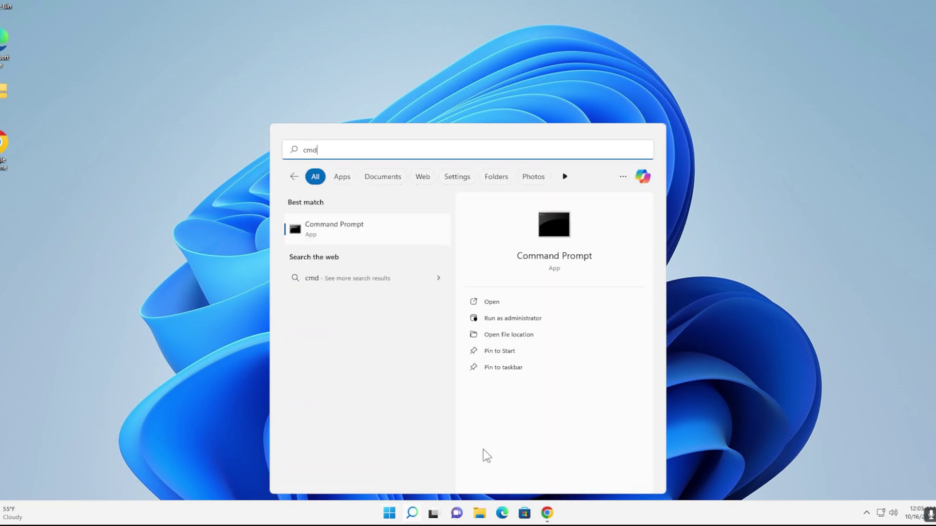
click(513, 321)
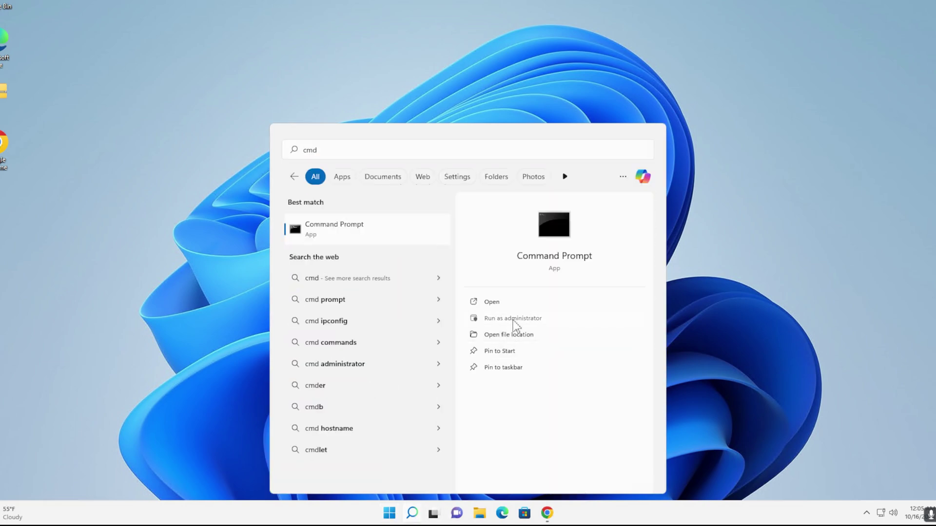
click(440, 323)
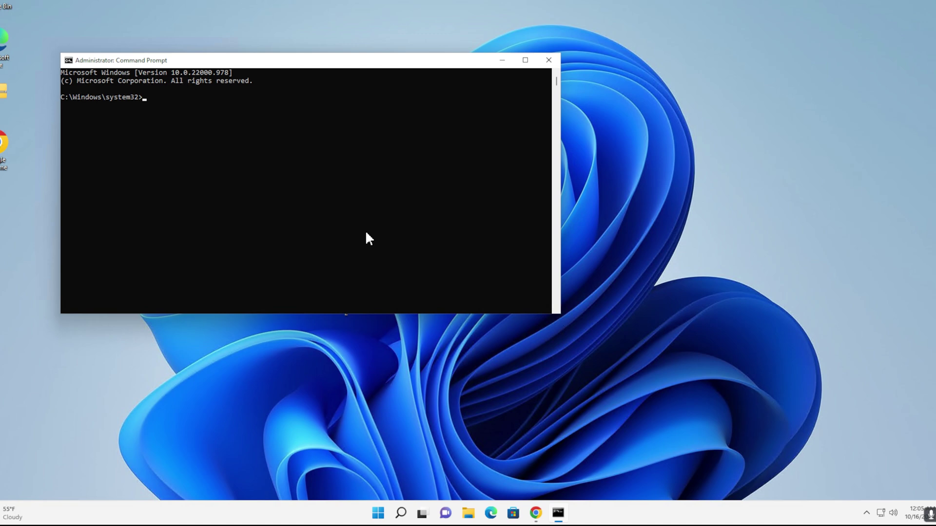
Run ipconfig /flushdns to flush the DNS resolver cache, then close Command Prompt
text(ipconfig /flushdns)
key(Return)
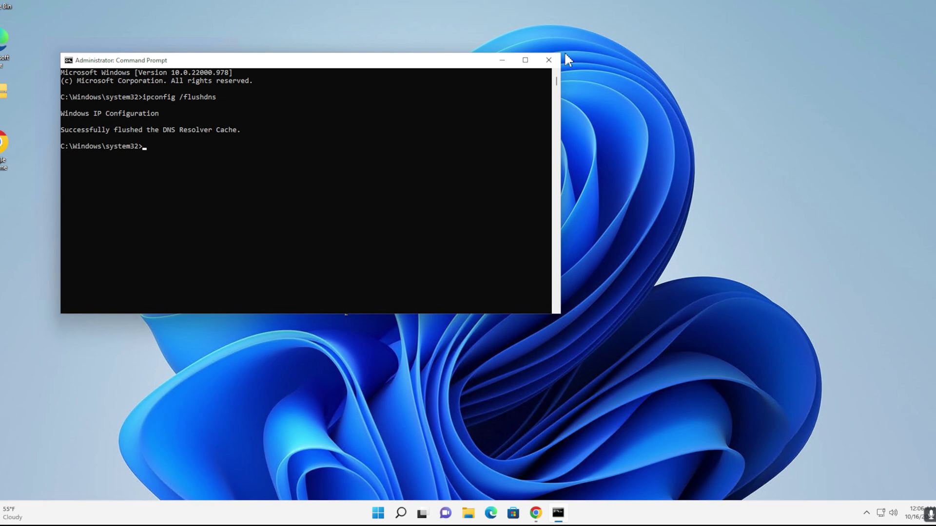
click(545, 63)
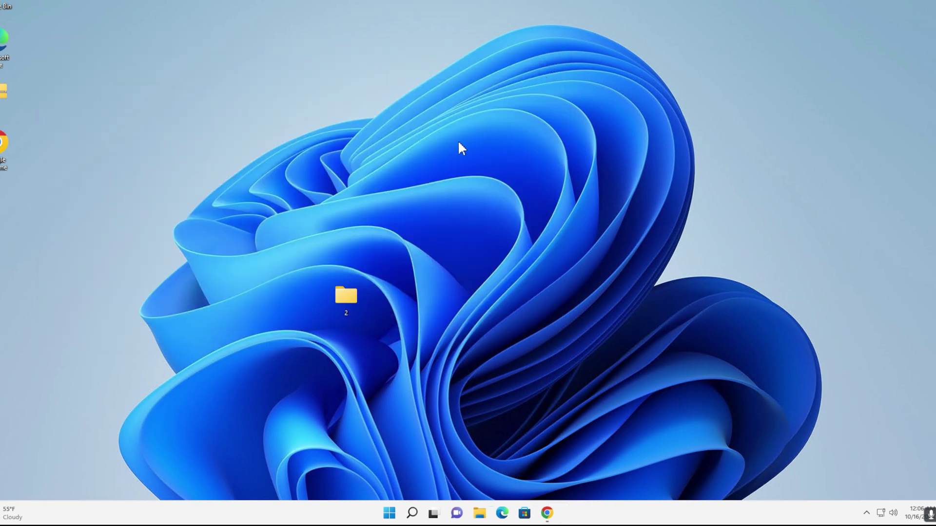
Open C:\Windows\Prefetch by running prefetch from the Run box and granting access
key(super+r)
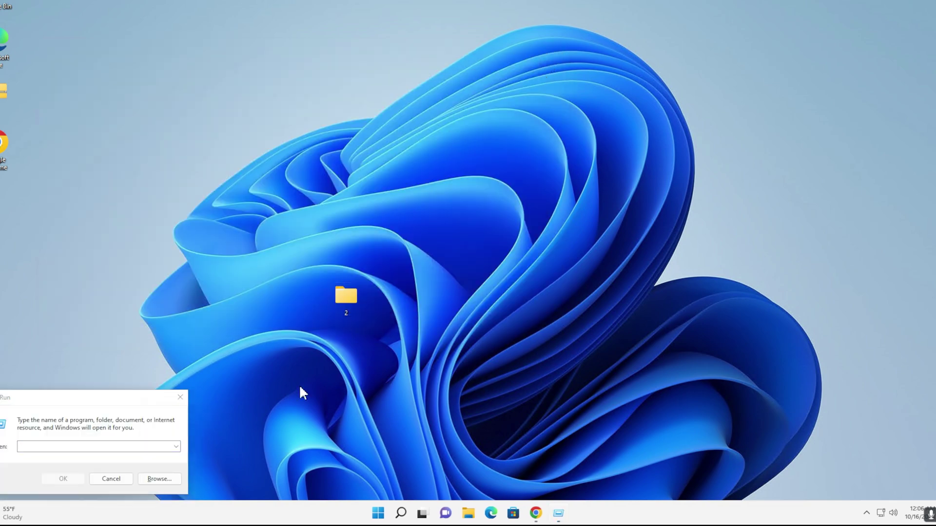
click(102, 479)
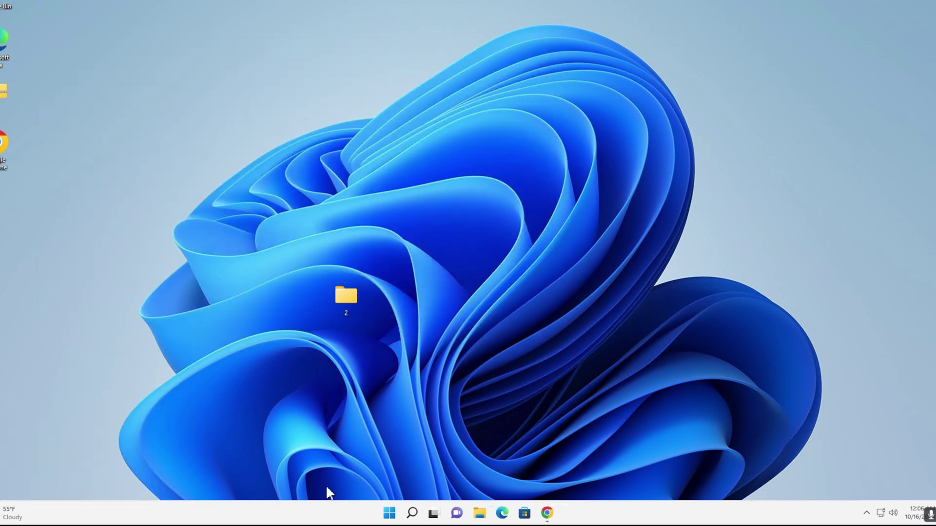
right_click(390, 519)
click(382, 454)
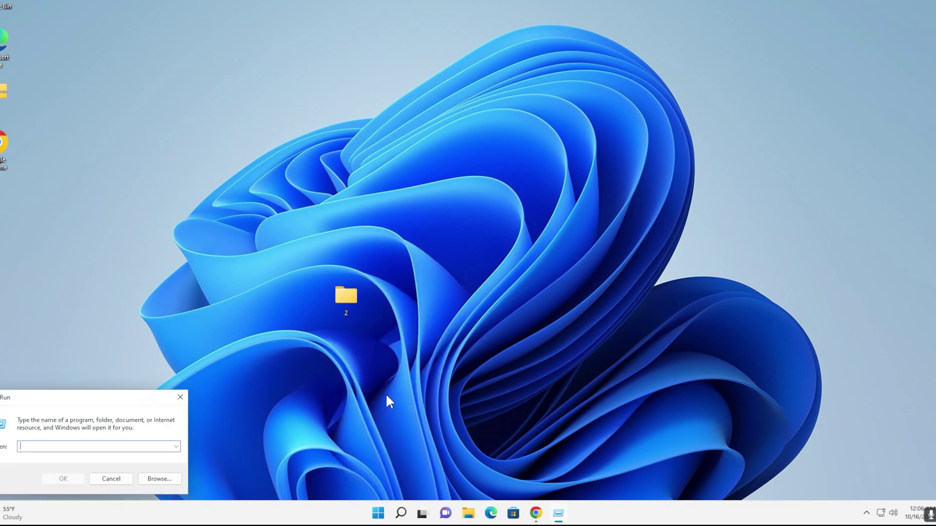
drag(73, 407, 425, 142)
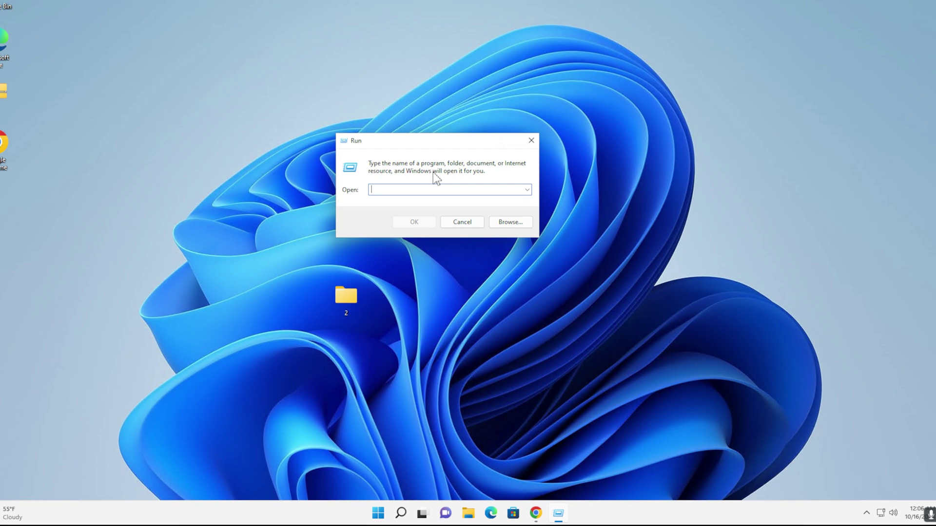
text(prefetch)
key(Return)
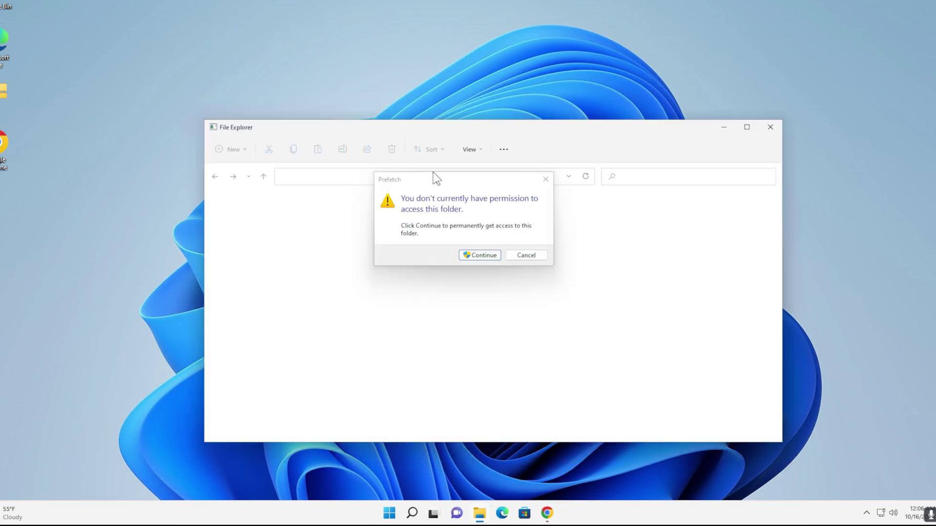
click(484, 256)
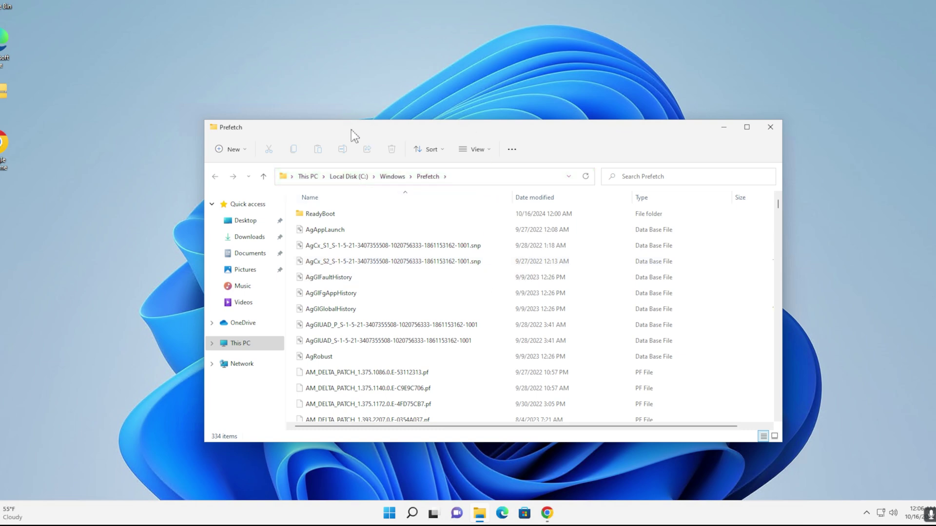
Delete every file in the Prefetch folder, then show the desktop
drag(315, 121, 282, 3)
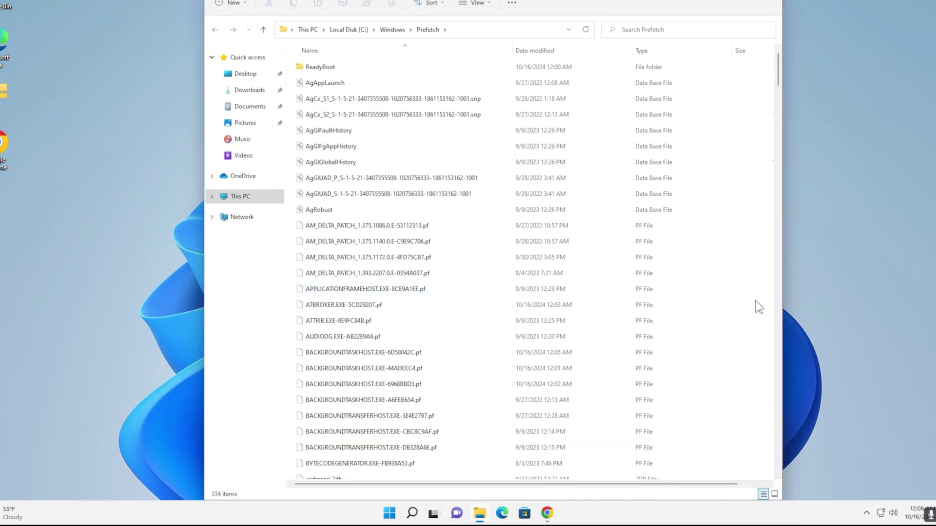
click(735, 303)
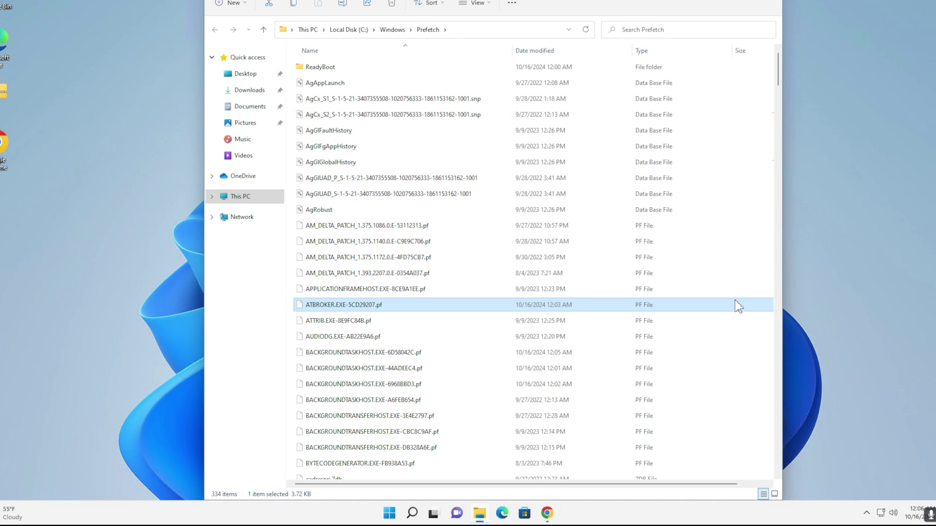
key(ctrl+a)
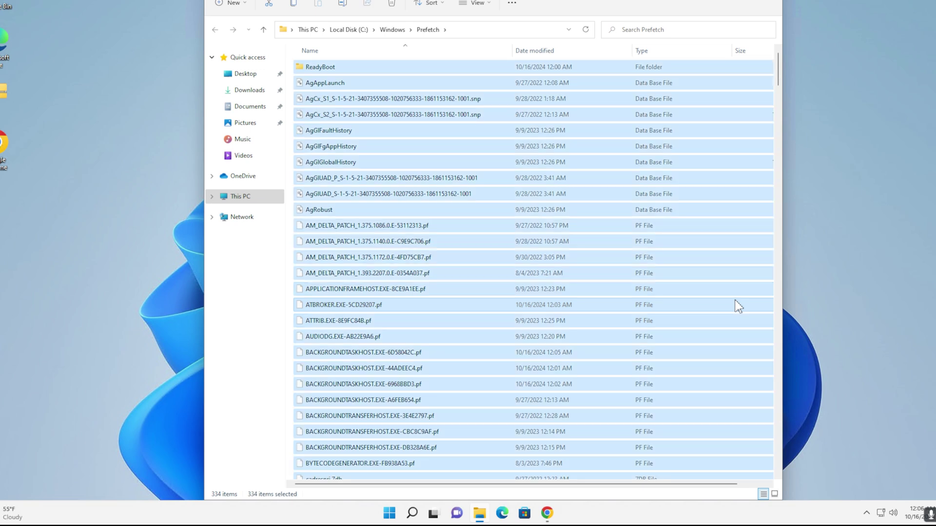
key(Delete)
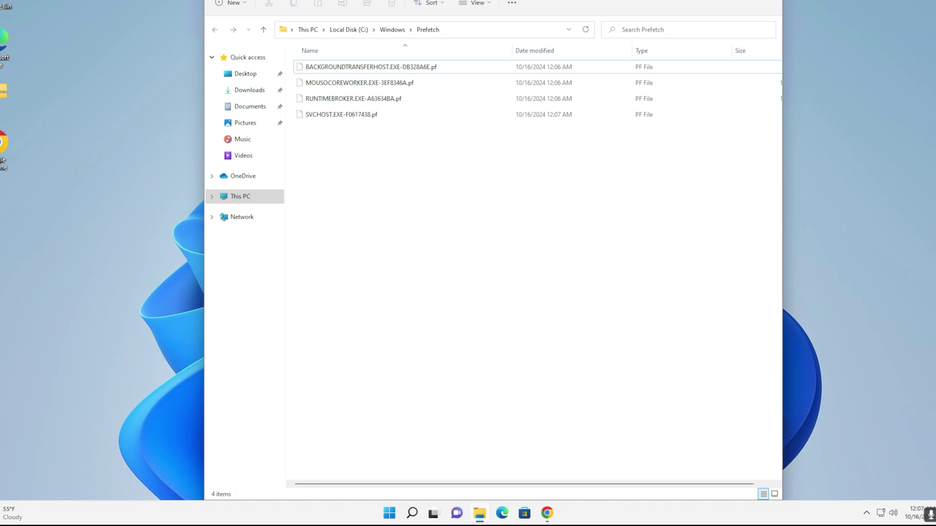
key(super+d)
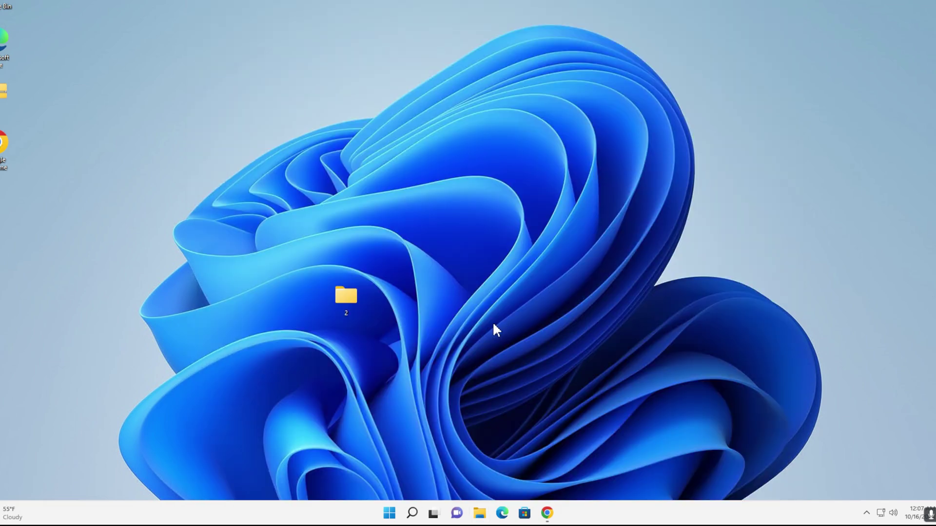
Open the Run box from the Start button's right-click menu and enter %temp%
right_click(390, 513)
click(387, 454)
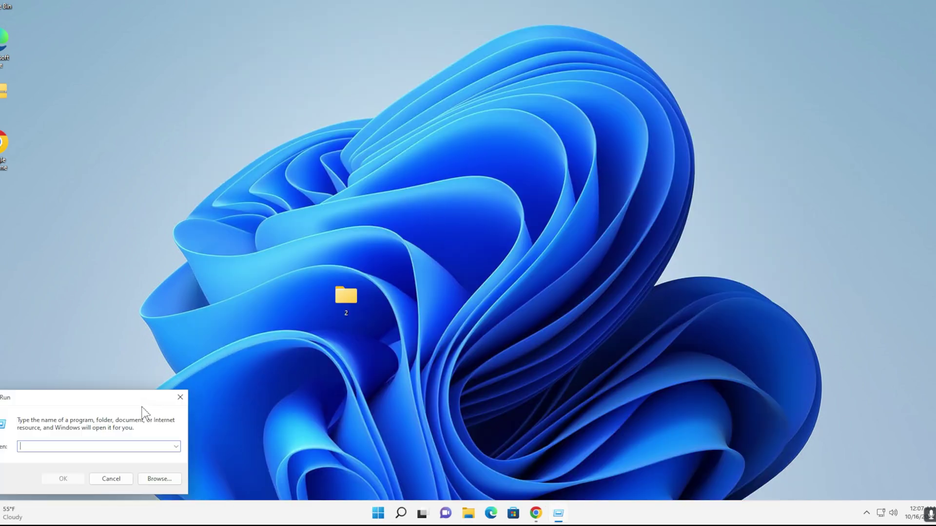
drag(118, 403, 494, 125)
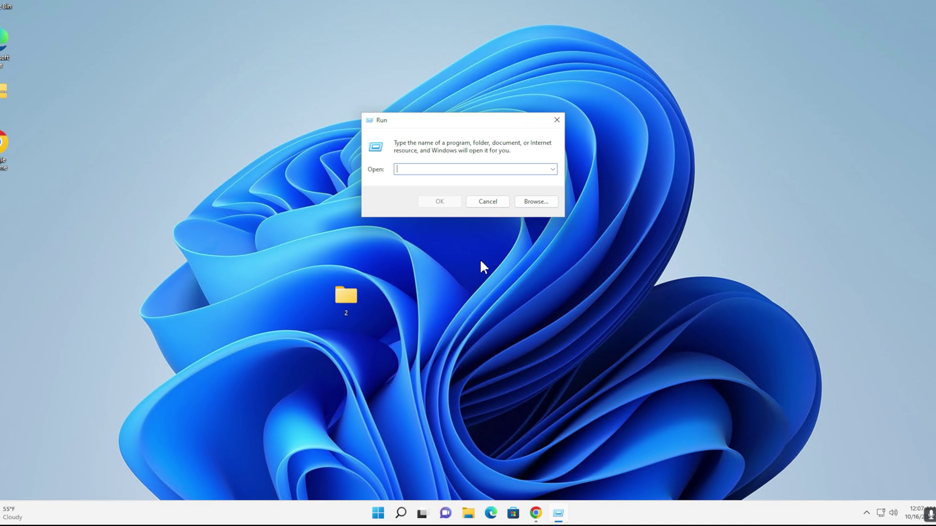
text(%temp%)
Open AppData\Local\Temp and delete all 71 items, skipping in-use files so five remain
key(Return)
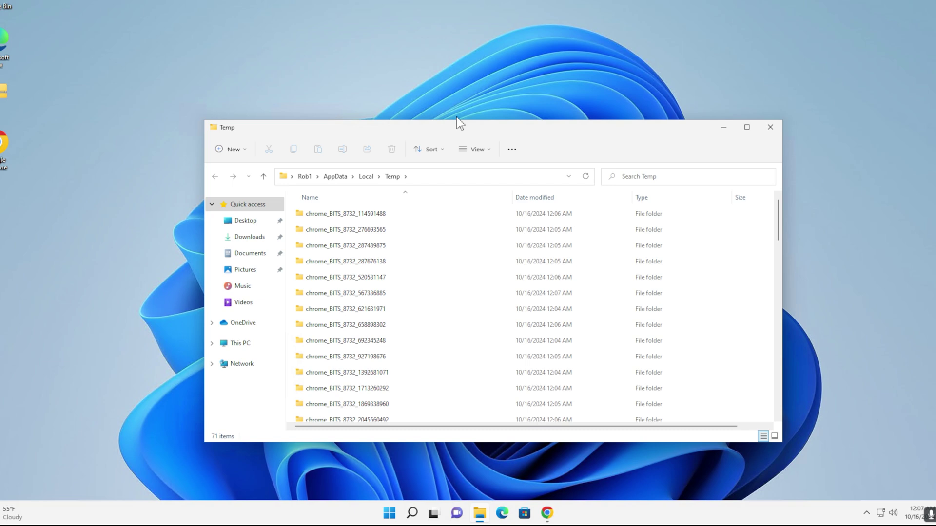
double_click(309, 119)
click(735, 215)
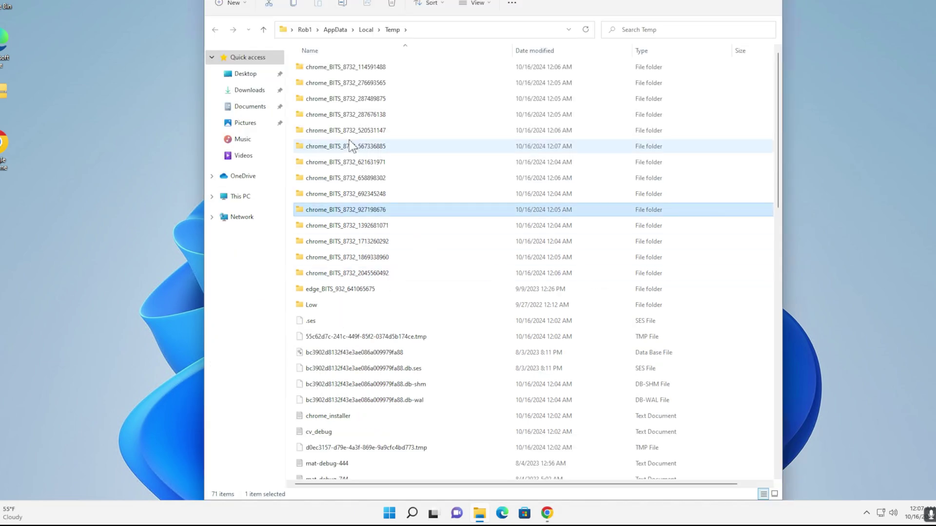
click(432, 29)
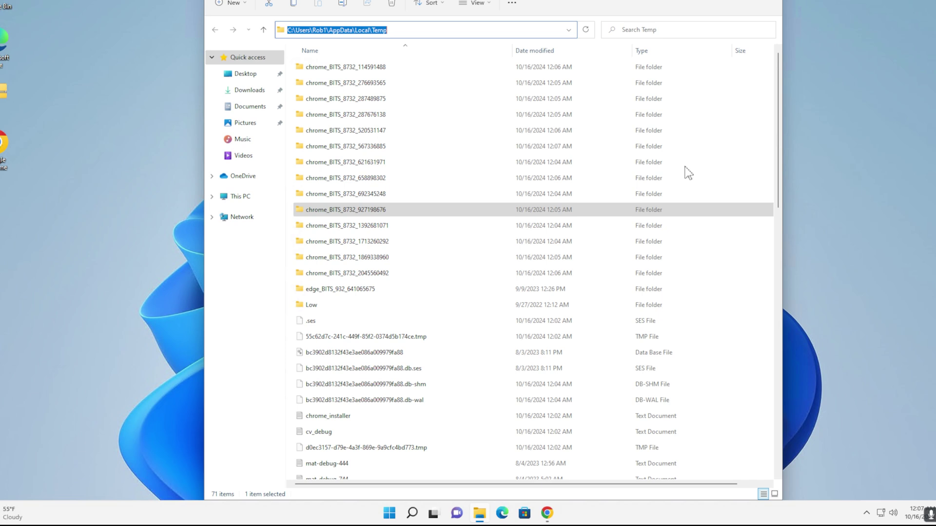
click(732, 276)
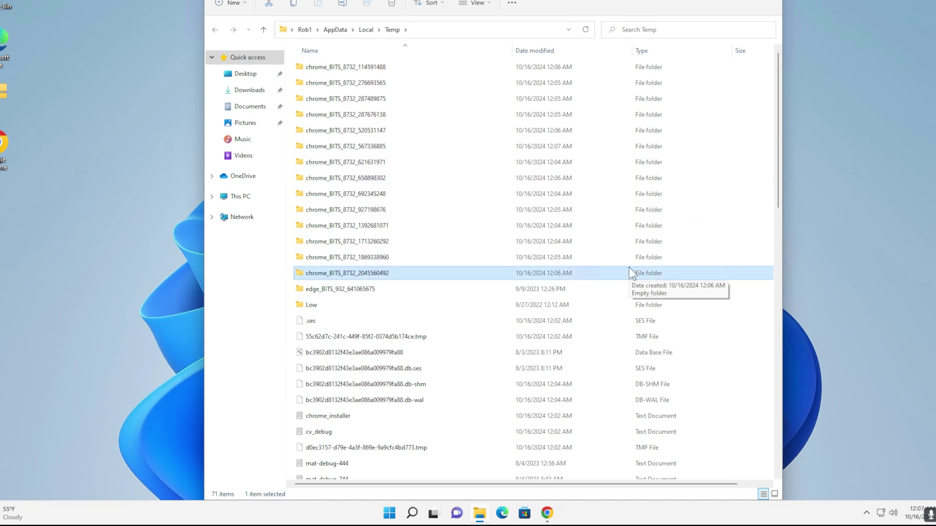
click(739, 293)
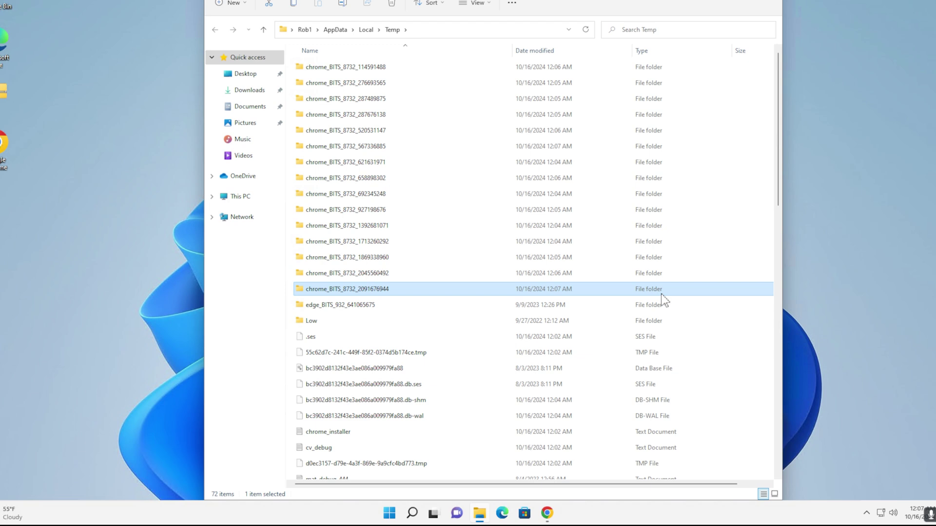
key(ctrl+a)
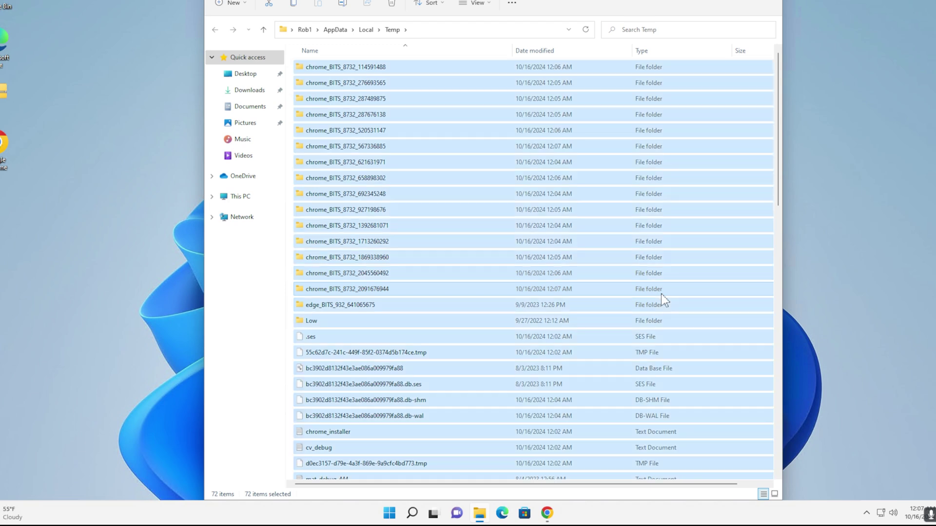
key(Delete)
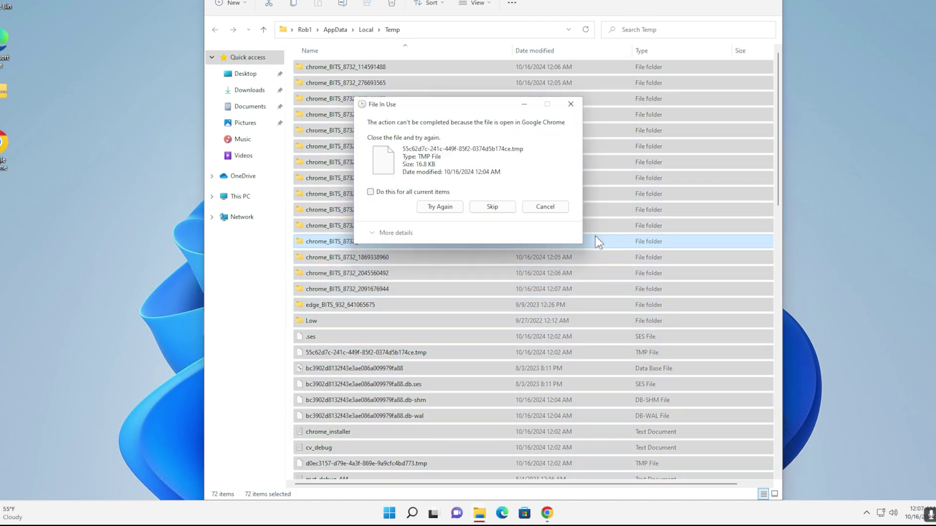
click(448, 192)
click(490, 206)
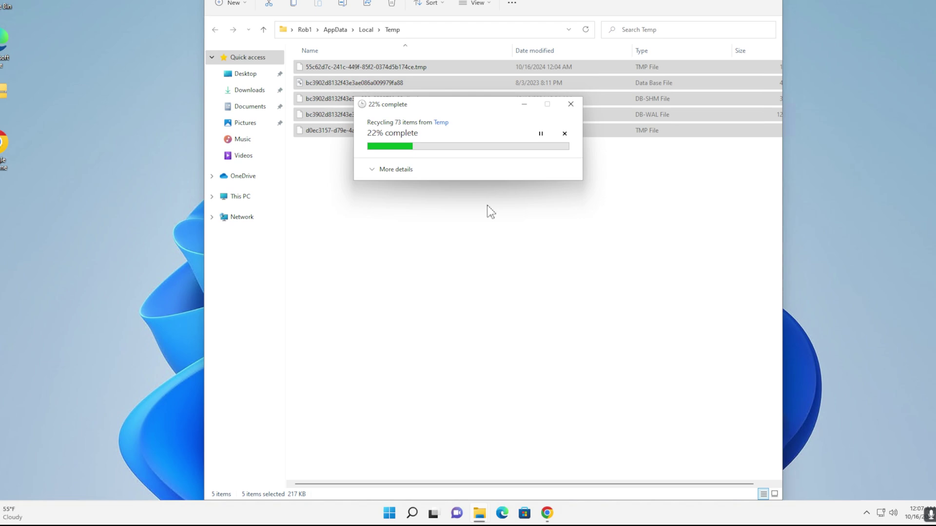
click(487, 206)
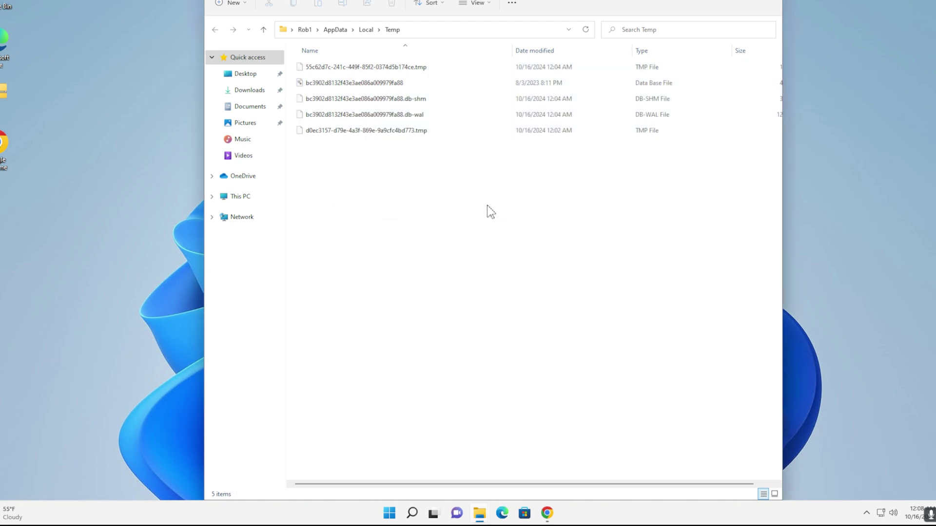
Run wsreset from the Run box to reset the Microsoft Store cache
key(super+d)
key(super+r)
drag(122, 395, 498, 197)
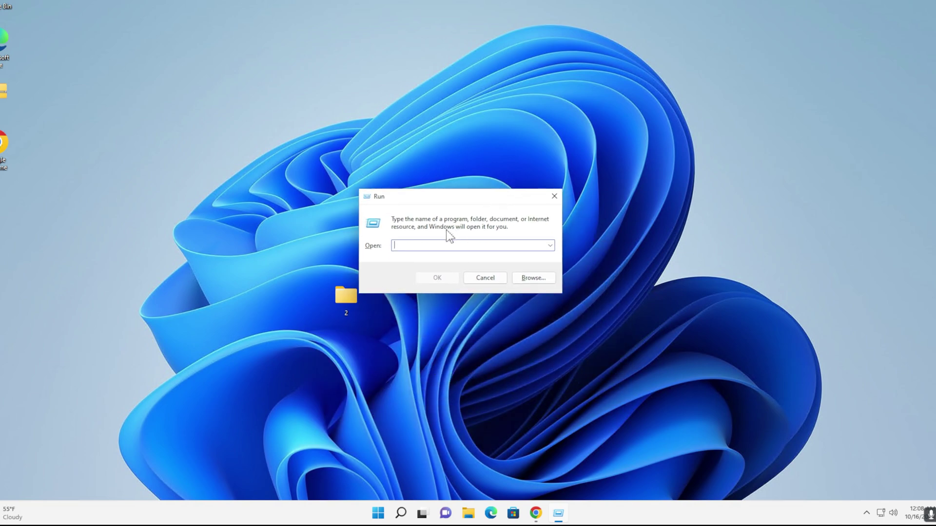
text(wsreset)
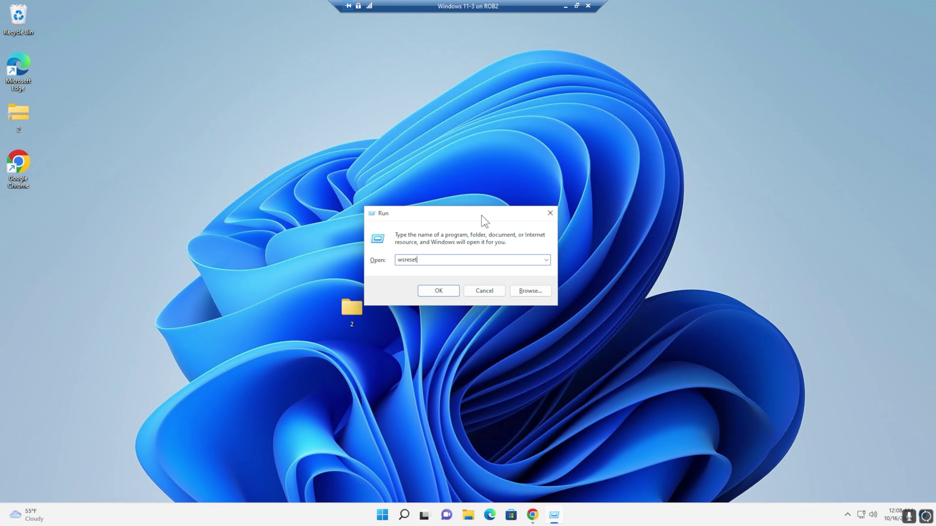
click(439, 290)
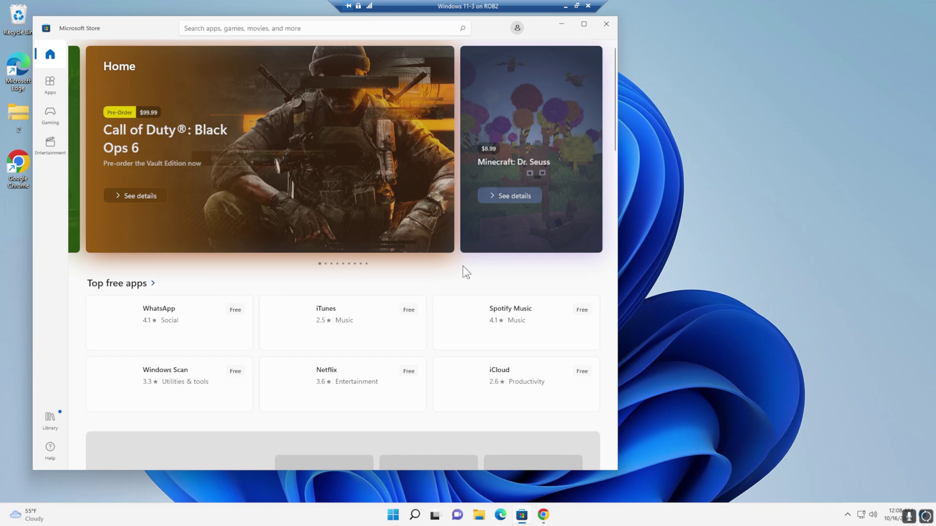
Launch Google Chrome and open its Privacy and security settings
click(606, 24)
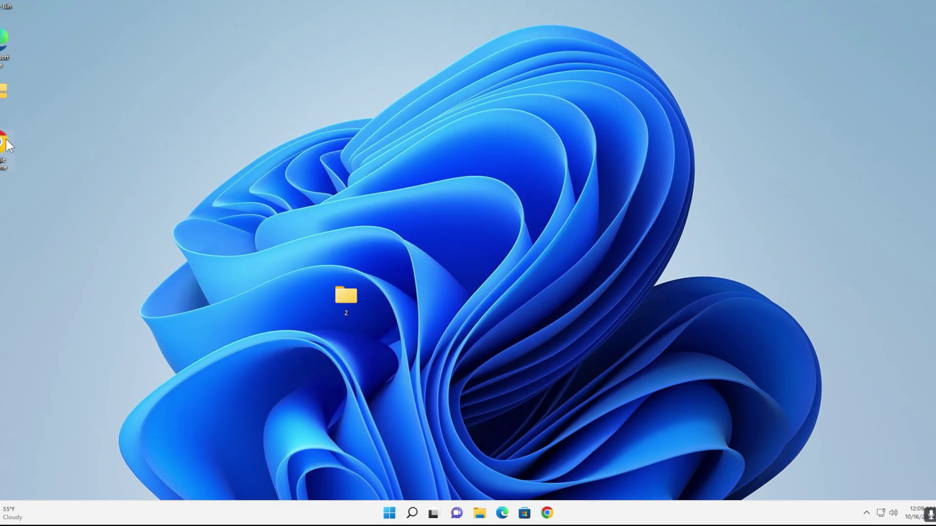
double_click(21, 164)
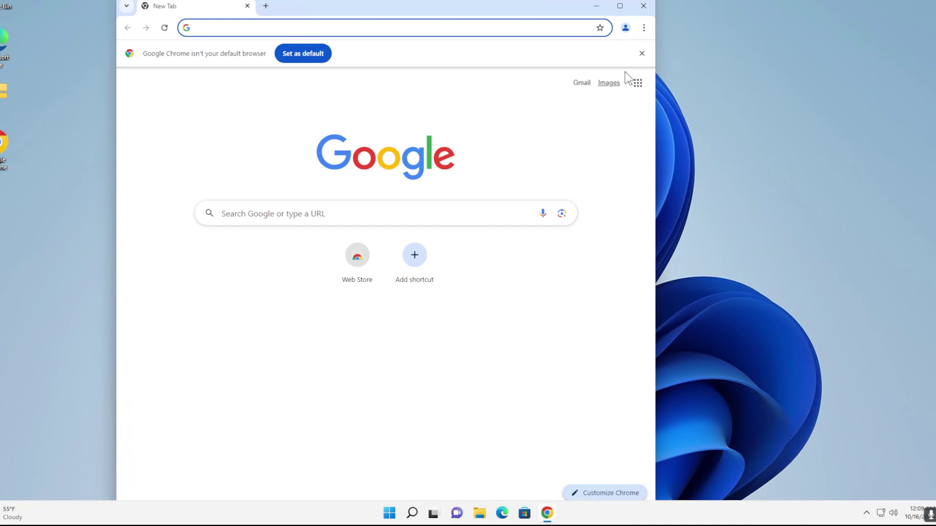
click(643, 27)
click(617, 110)
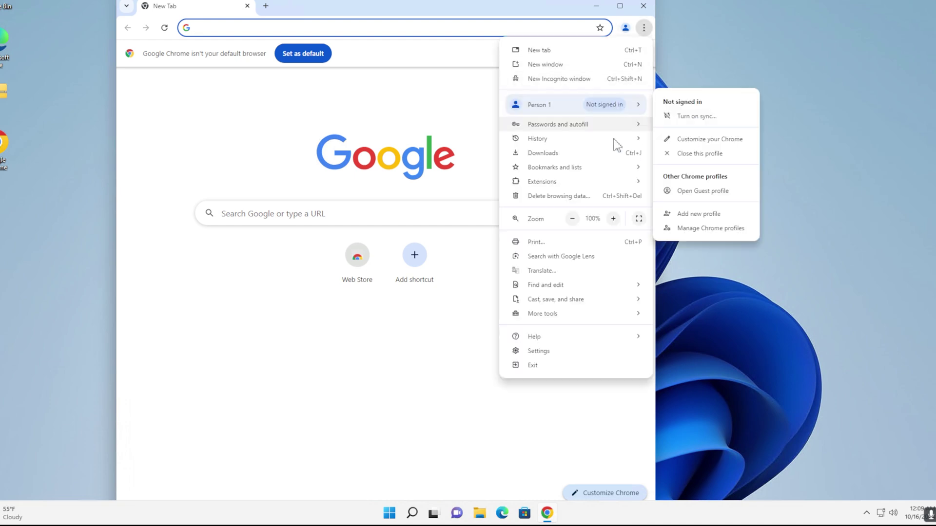
click(644, 28)
click(644, 27)
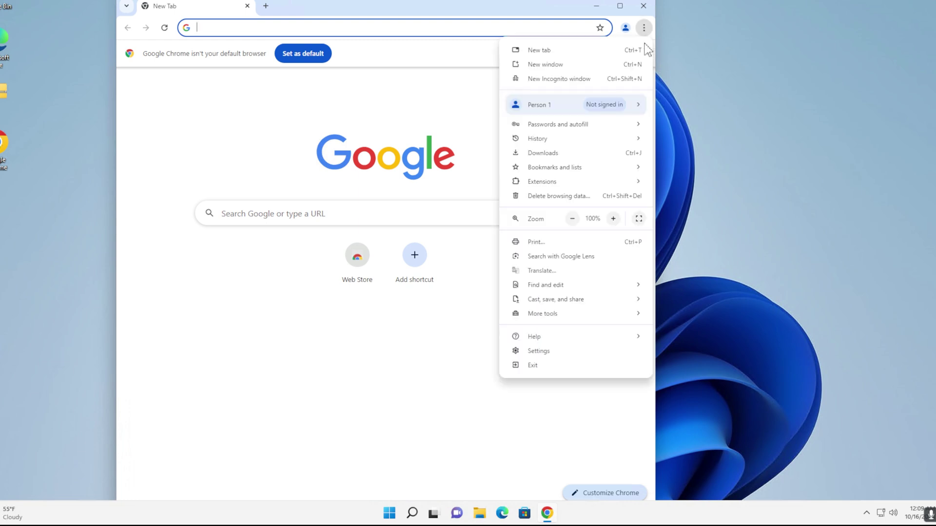
click(569, 353)
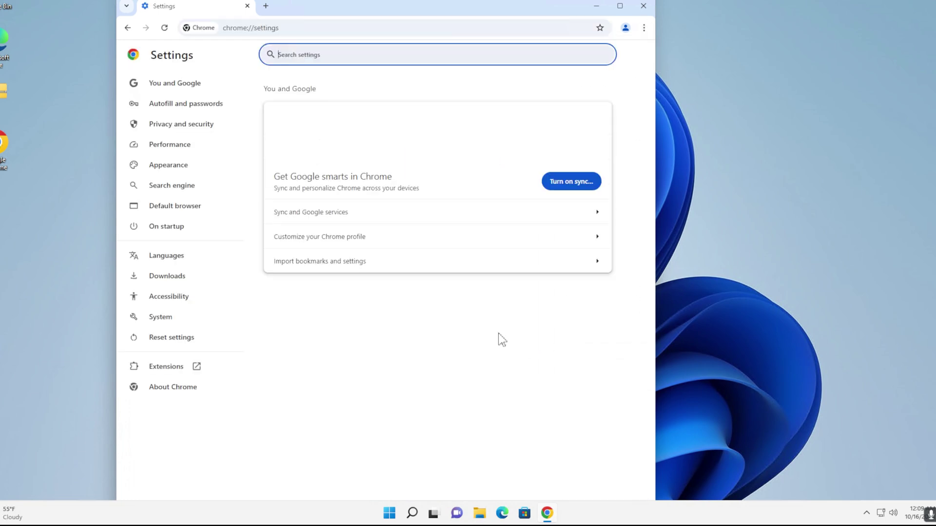
click(205, 129)
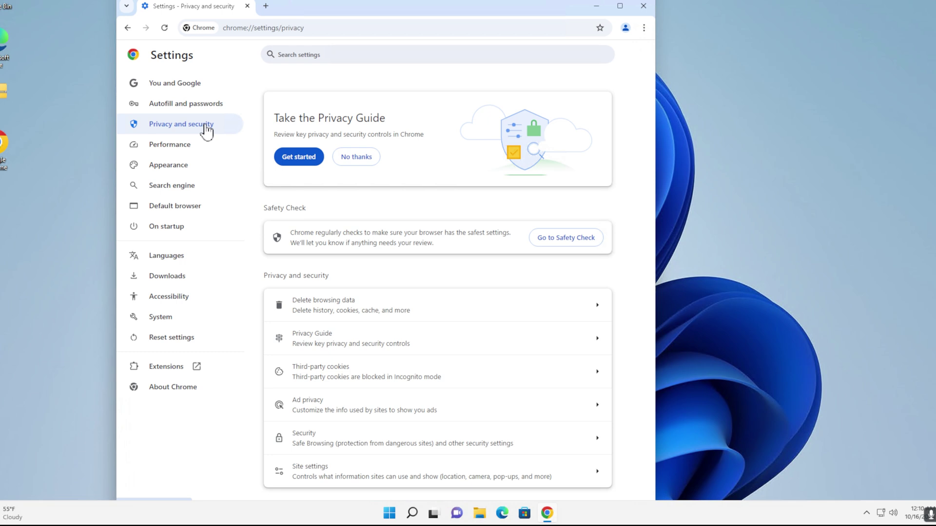
Delete Last hour browsing history, cookies and cached files, then close Chrome
click(313, 312)
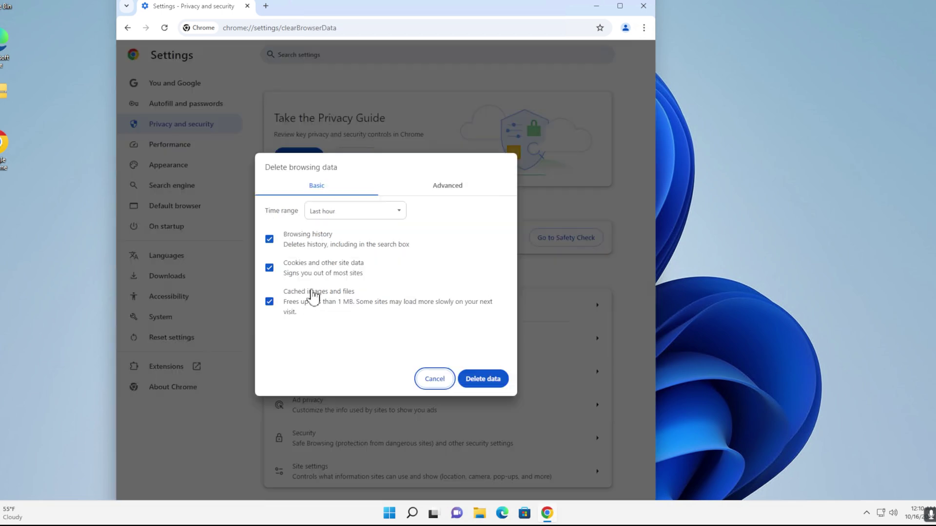
click(336, 218)
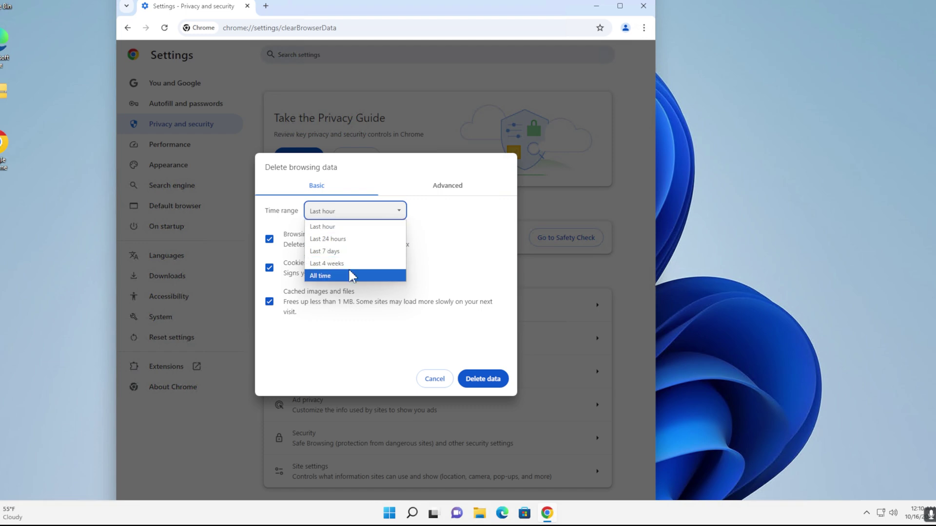
click(324, 308)
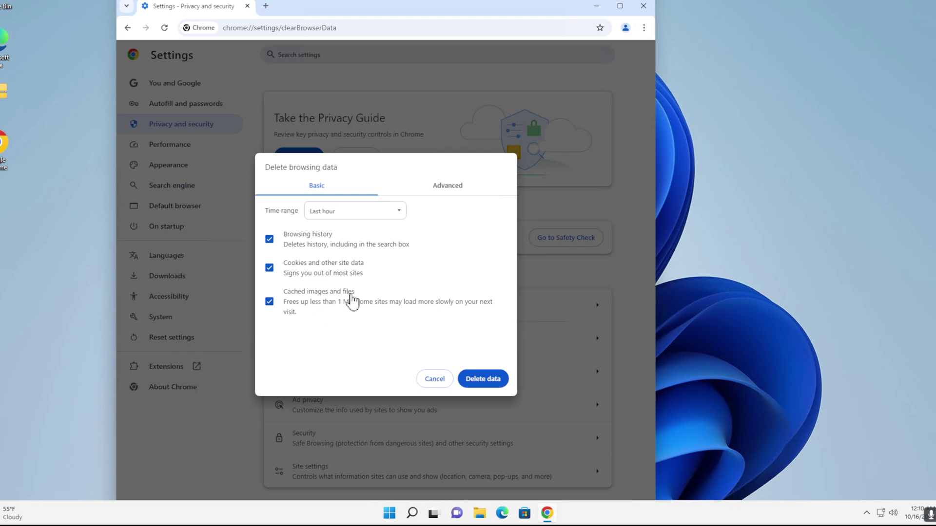
click(461, 190)
mouse_move(512, 263)
mouse_down()
mouse_move(514, 309)
mouse_move(507, 270)
mouse_up()
click(475, 381)
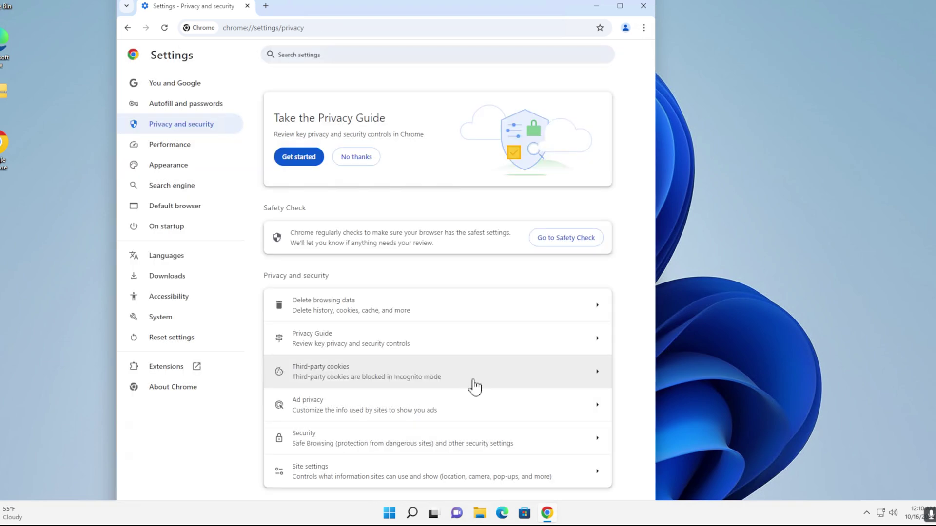
click(644, 8)
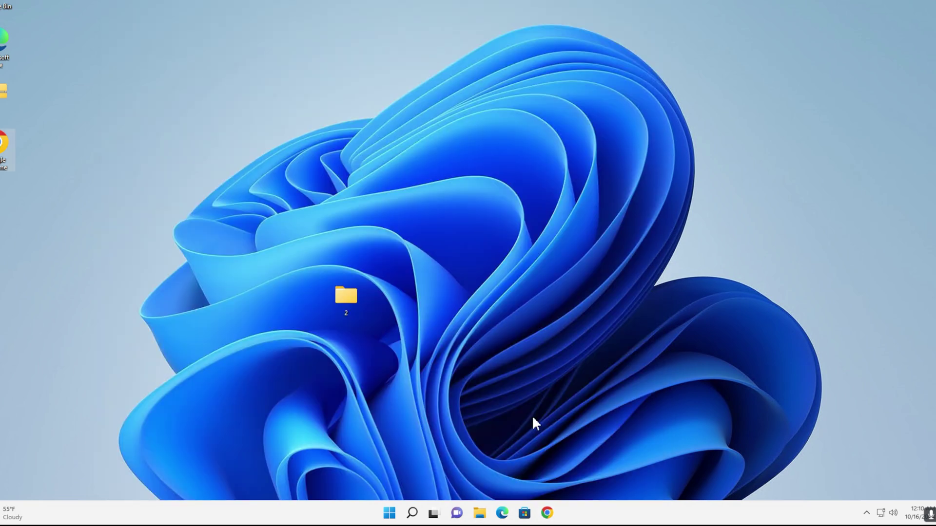
Clear Location history under Settings > Privacy & security > Location, then close Settings
click(389, 512)
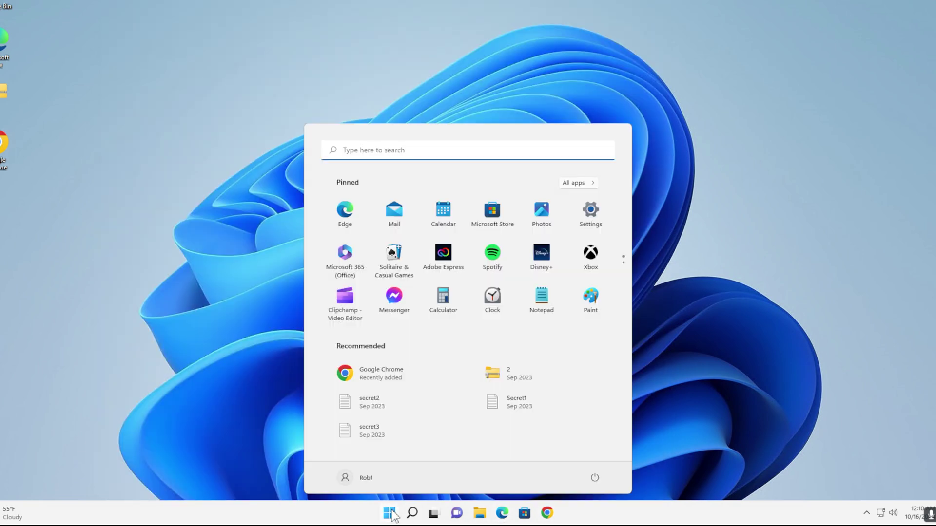
click(591, 226)
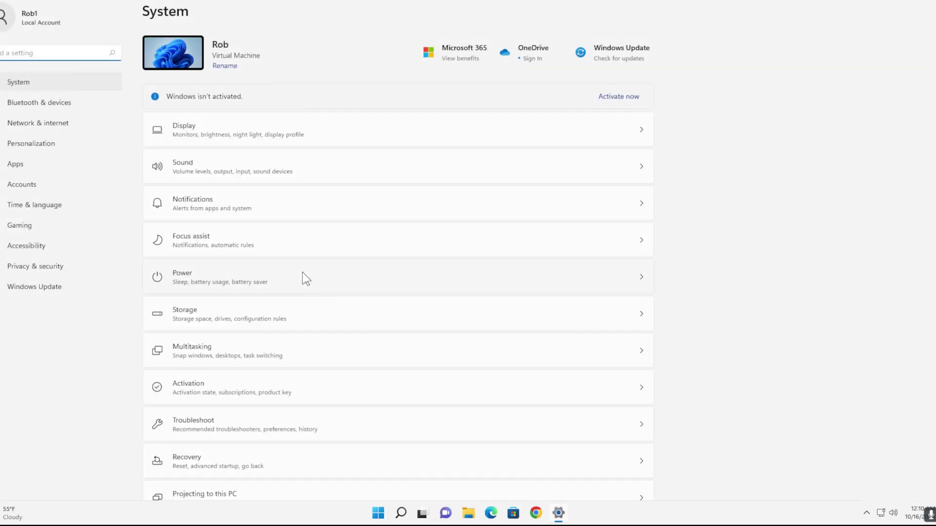
click(57, 268)
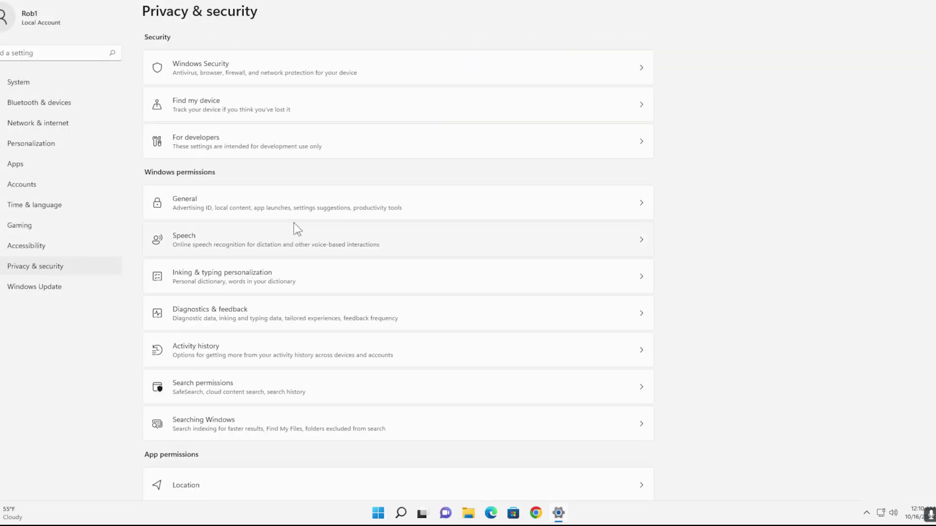
scroll(319, 212, down, 3)
scroll(319, 211, down, 3)
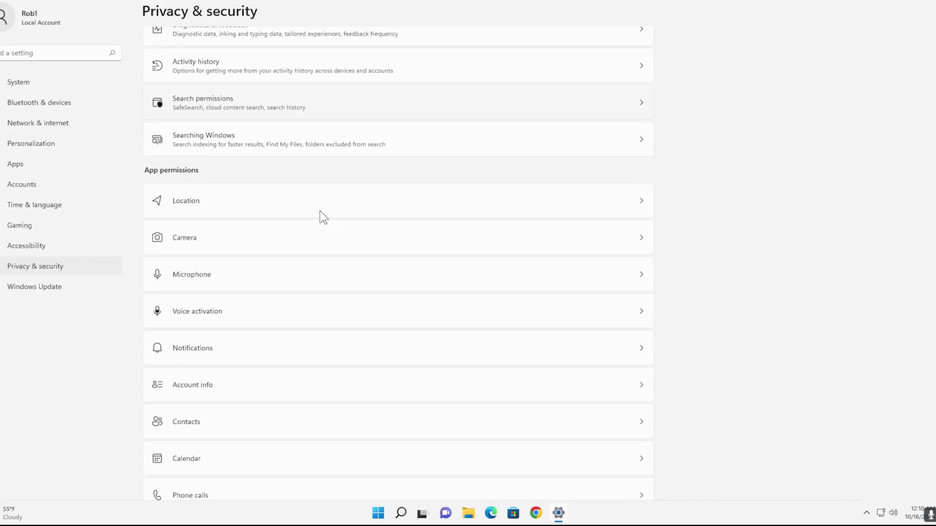
click(218, 204)
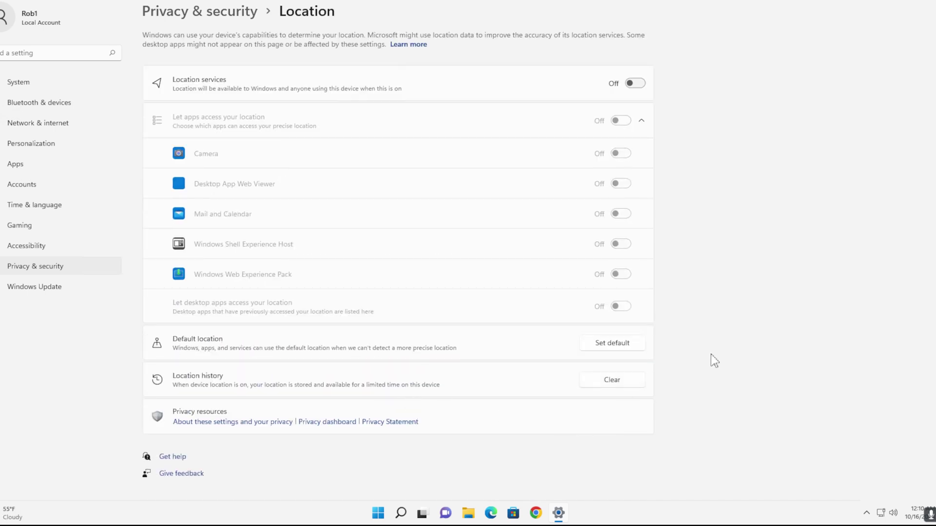
click(628, 378)
key(alt+F4)
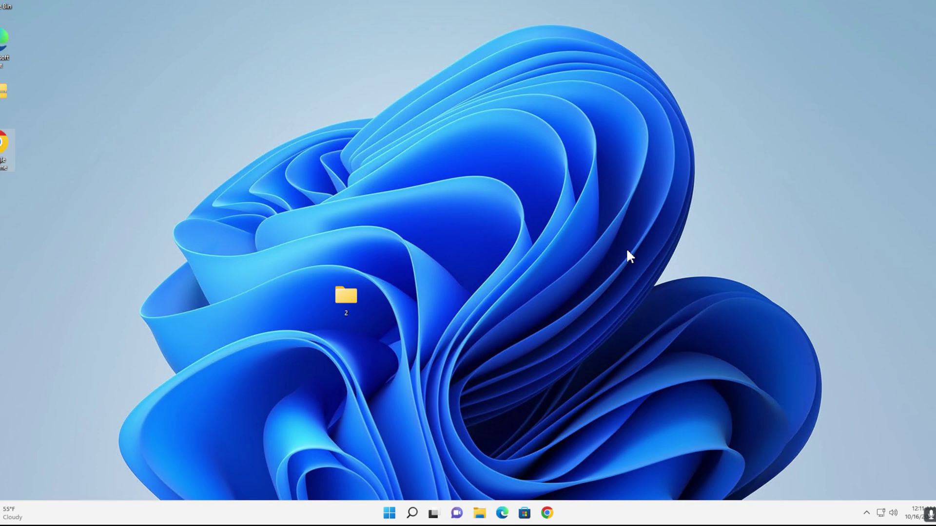
Launch Disk Cleanup by searching 'disk' from the Start menu
click(390, 513)
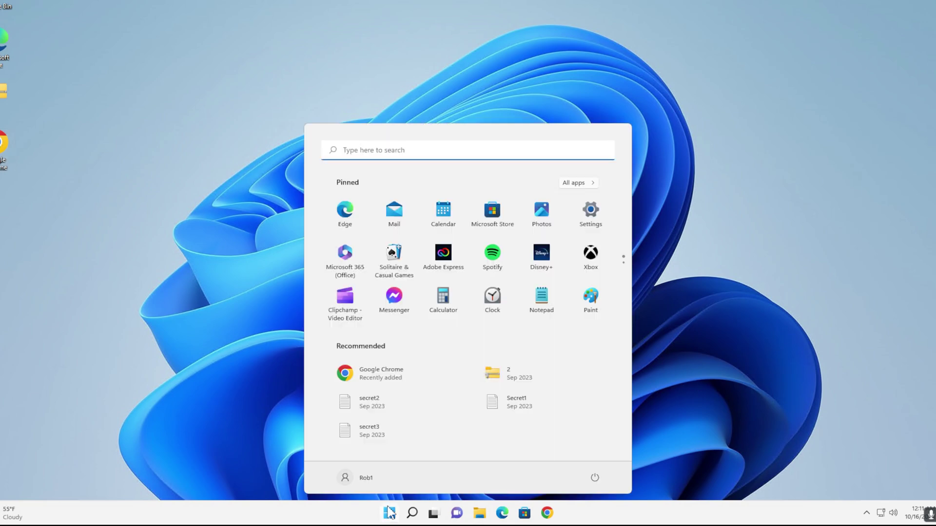
text(disk)
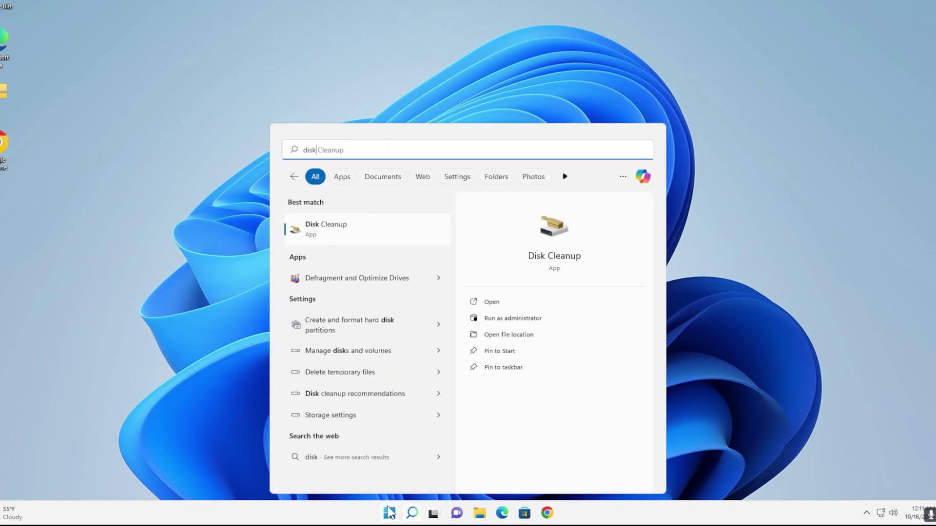
key(Return)
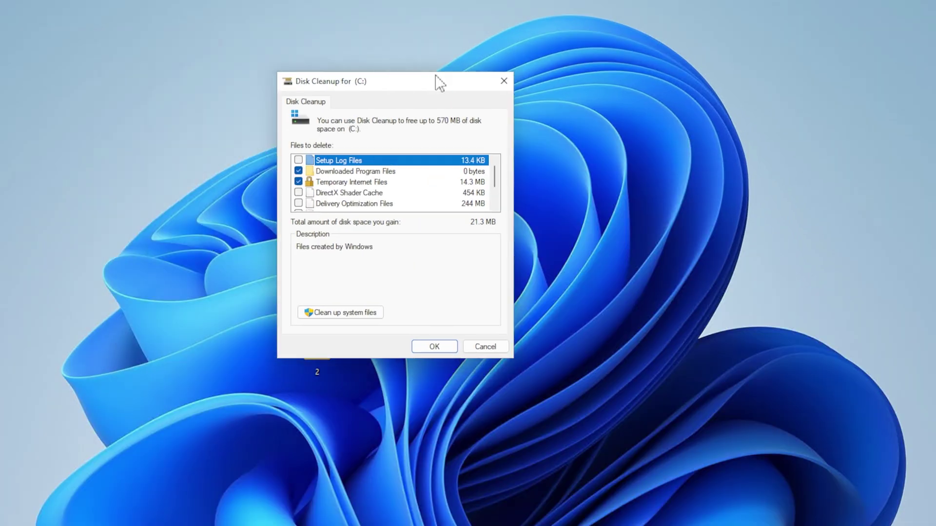
drag(436, 80, 492, 79)
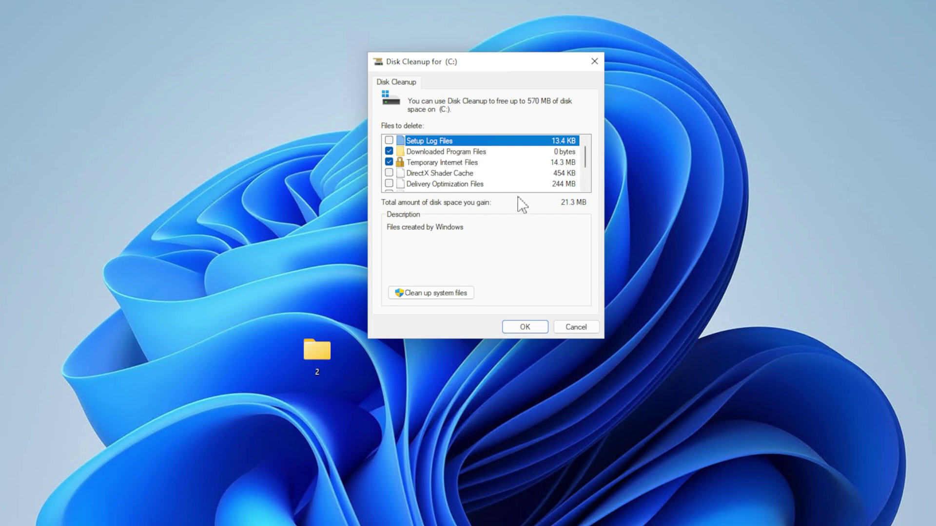
Check Recycle Bin and Temporary files, then permanently delete the selected 539 MB on C:
scroll(429, 174, down, 1)
click(388, 161)
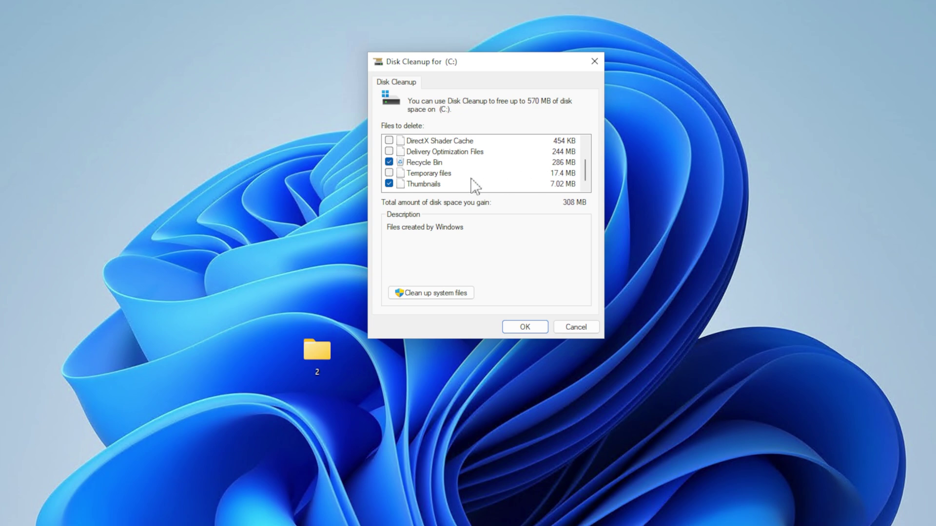
click(389, 172)
scroll(447, 188, up, 1)
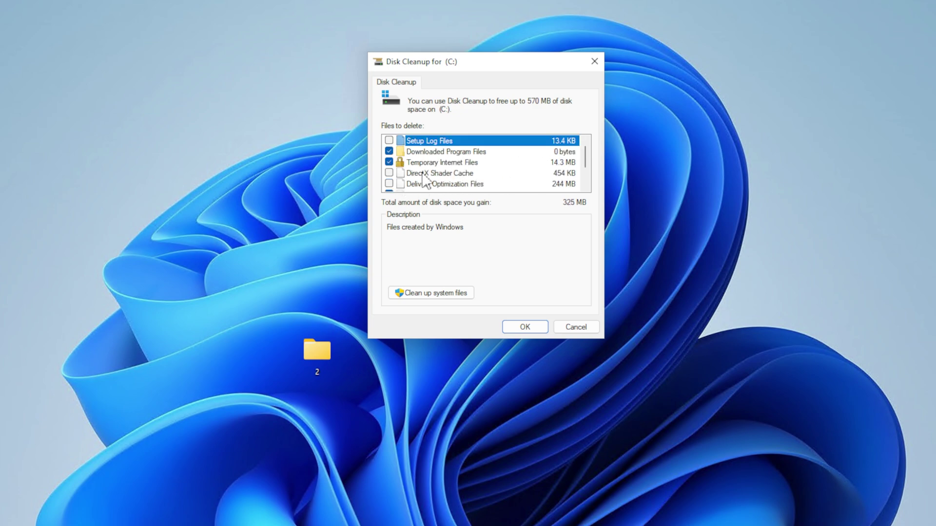
scroll(423, 175, down, 1)
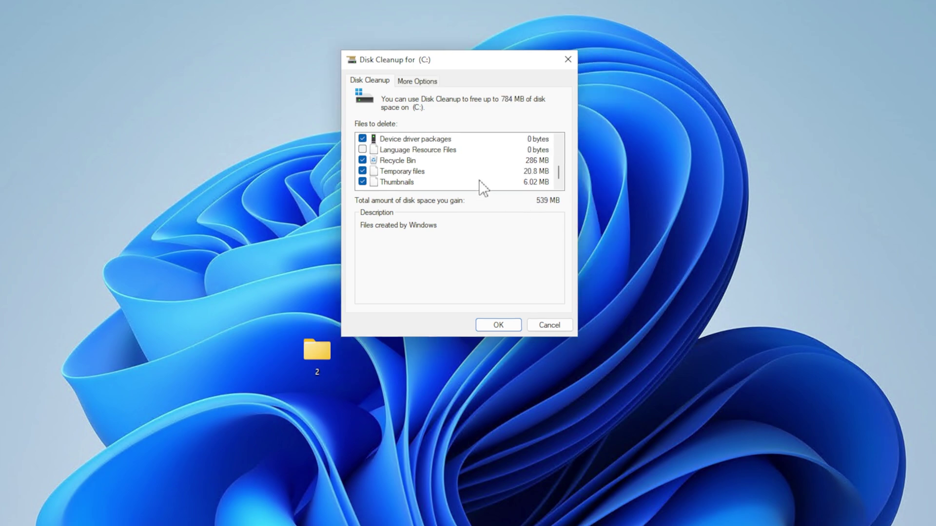
scroll(468, 180, up, 2)
scroll(463, 173, up, 1)
scroll(466, 176, down, 3)
click(502, 325)
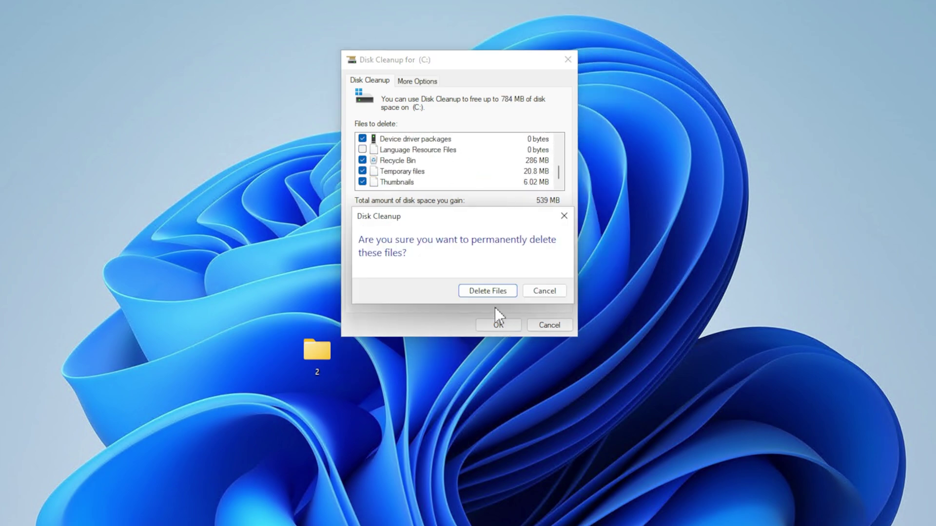
click(486, 292)
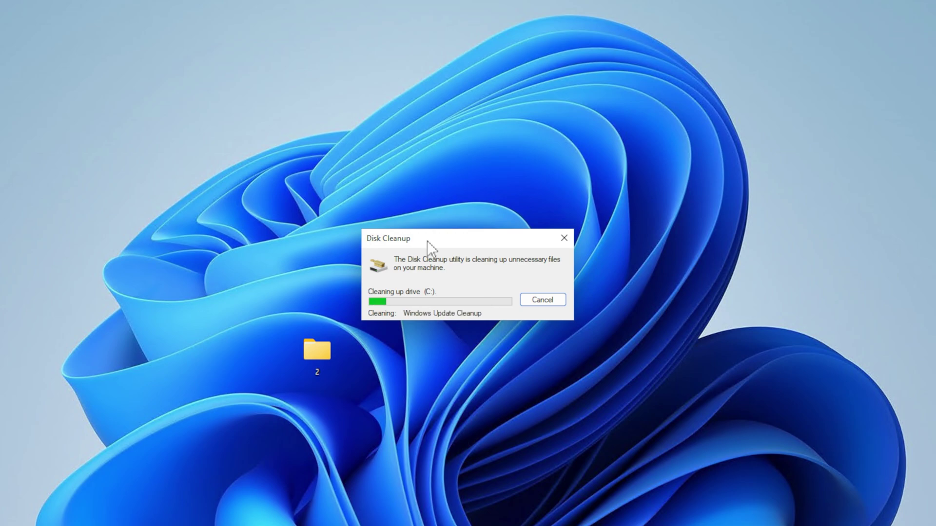